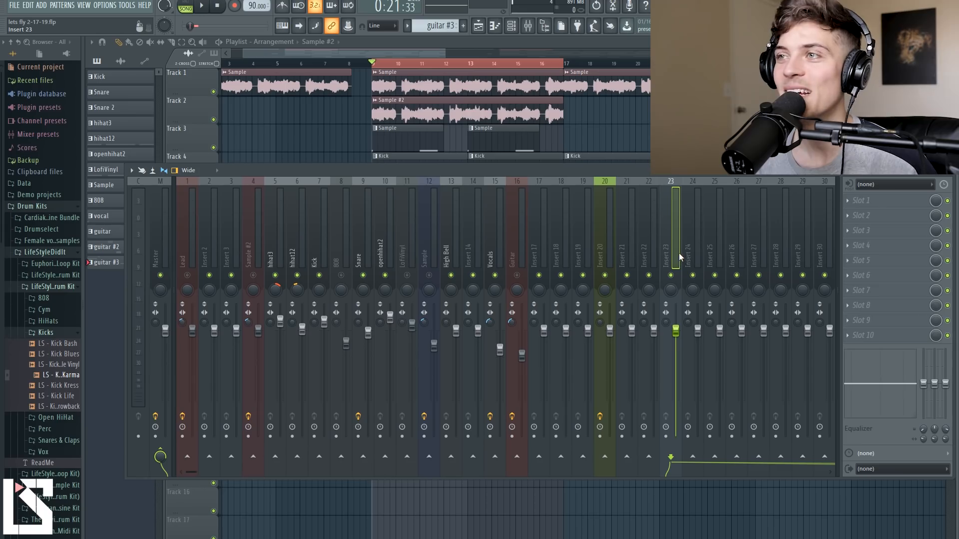
Name mixer insert 23 "DRUM BUS" and give it a light blue colour
type("DR")
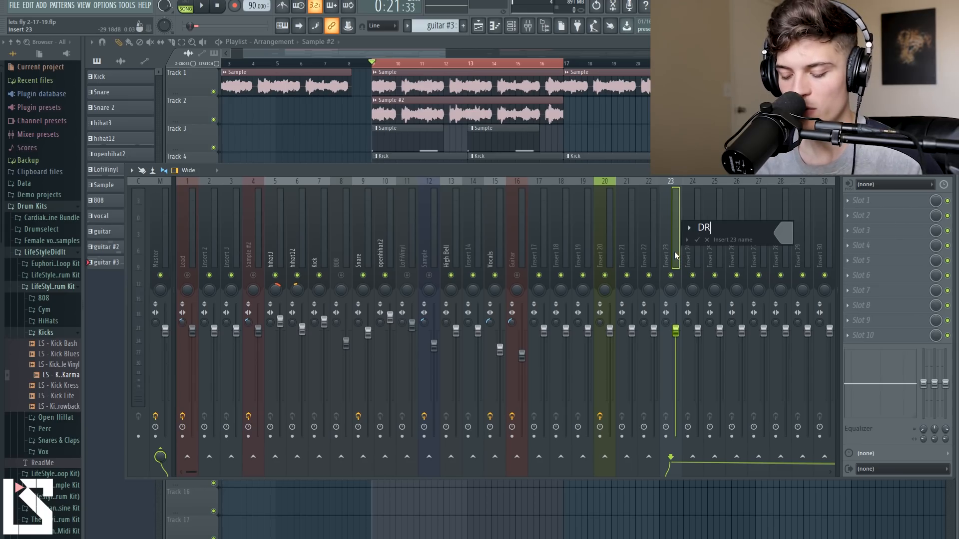
type("UM BUS")
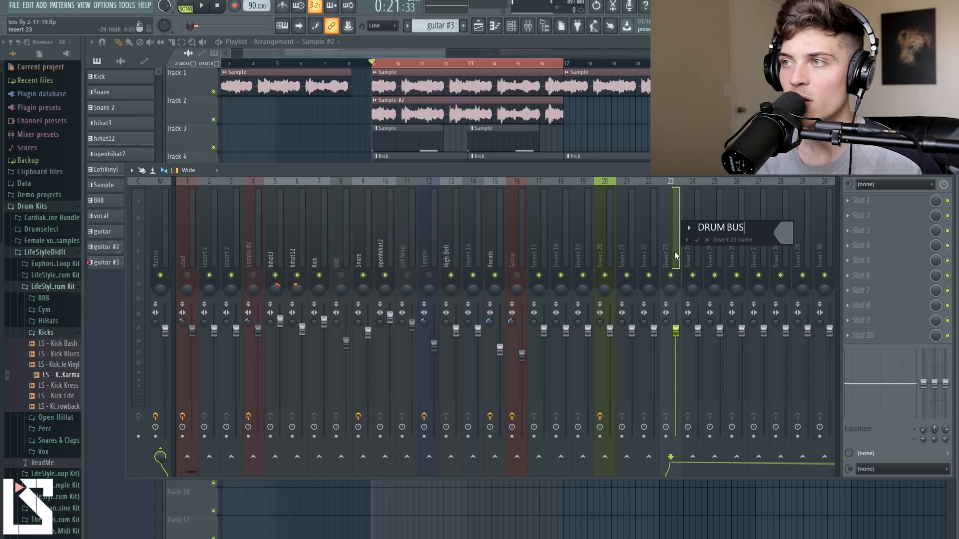
left_click(782, 229)
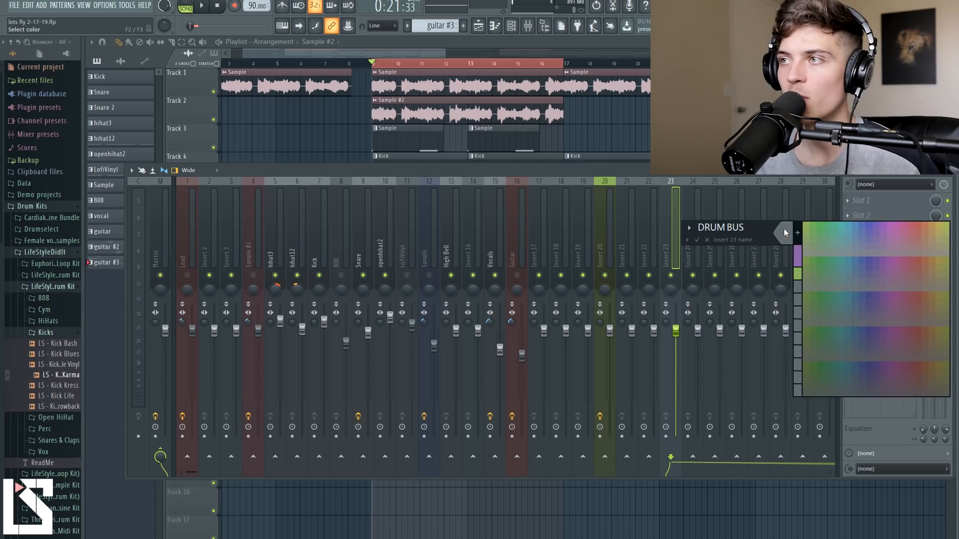
left_click(846, 227)
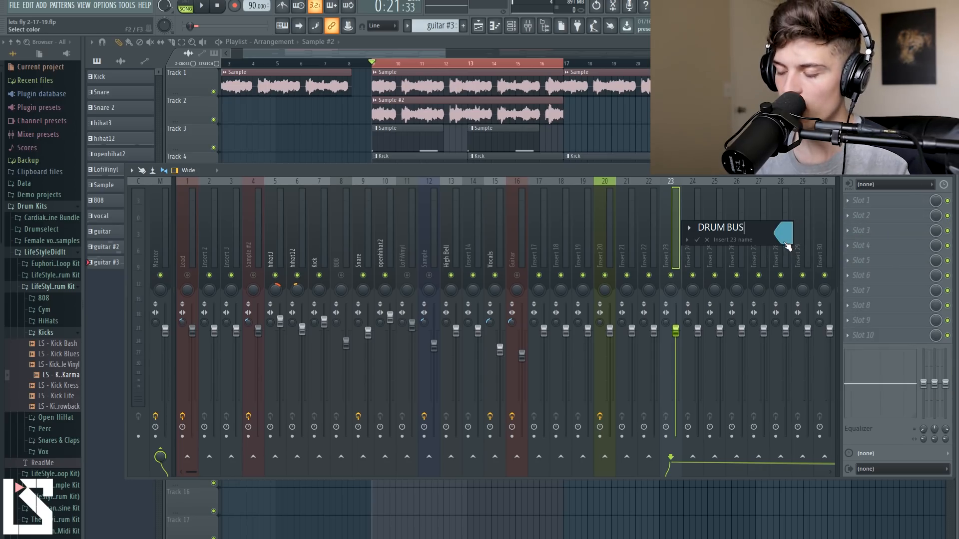
key("Return")
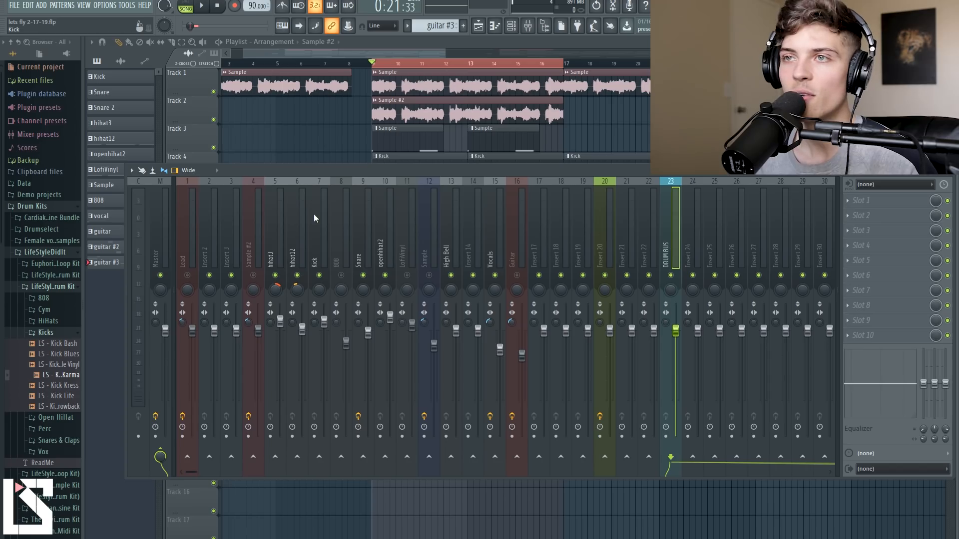
Route the Kick mixer track to the DRUM BUS track only
left_click(318, 229)
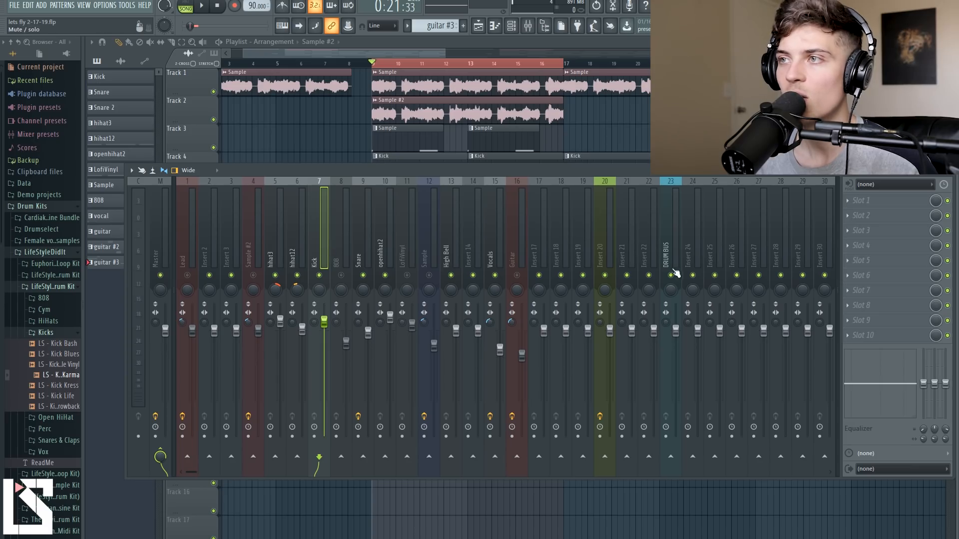
right_click(672, 457)
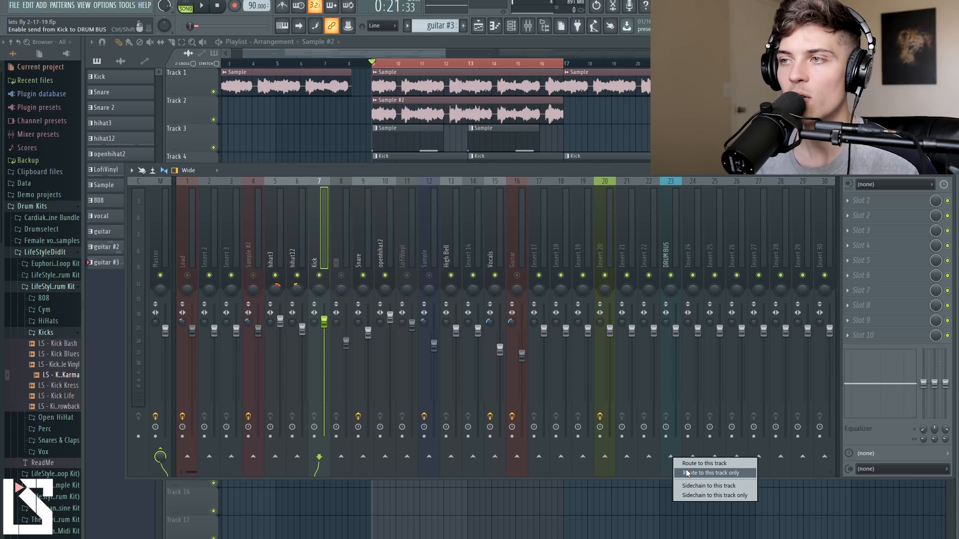
left_click(687, 473)
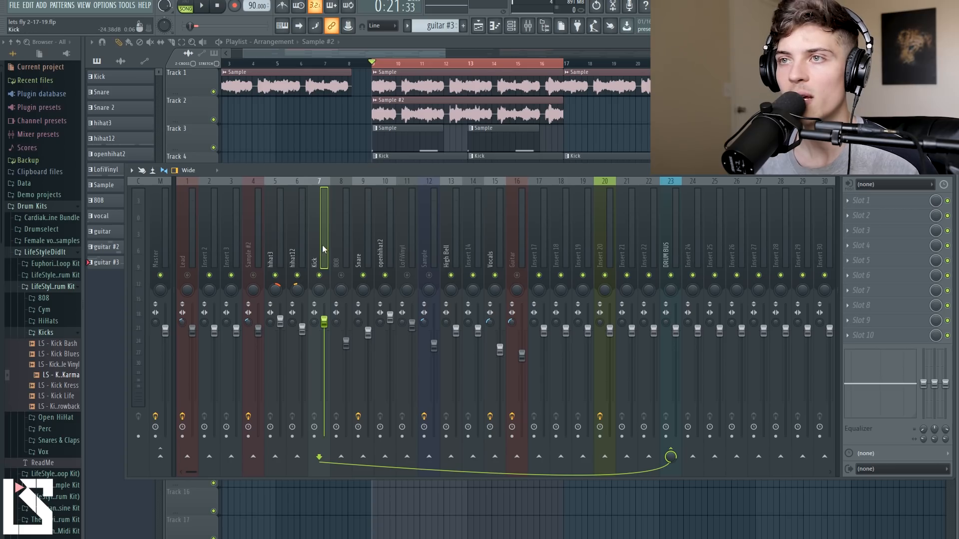
Audition the loop with the DRUM BUS active and with it muted to check the kick's routing
key("space")
key("space")
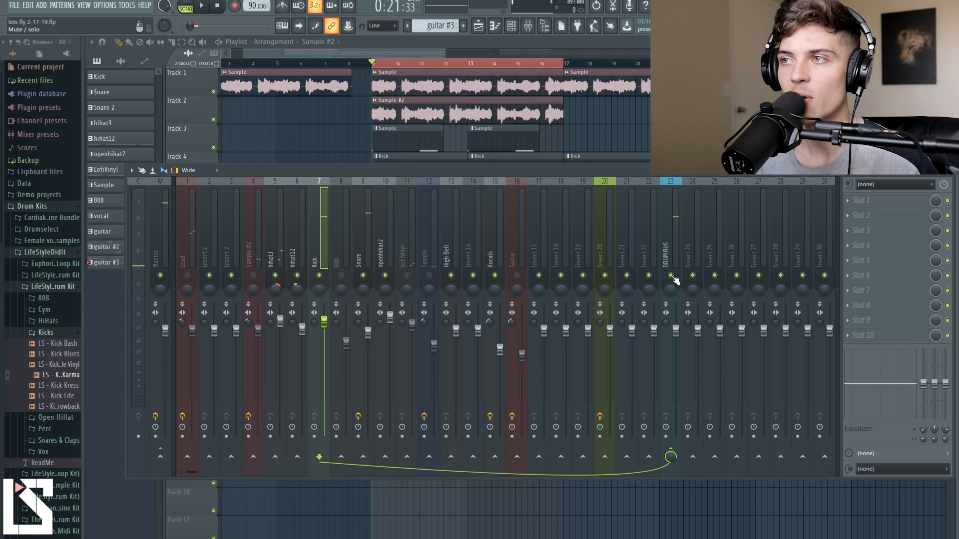
key("space")
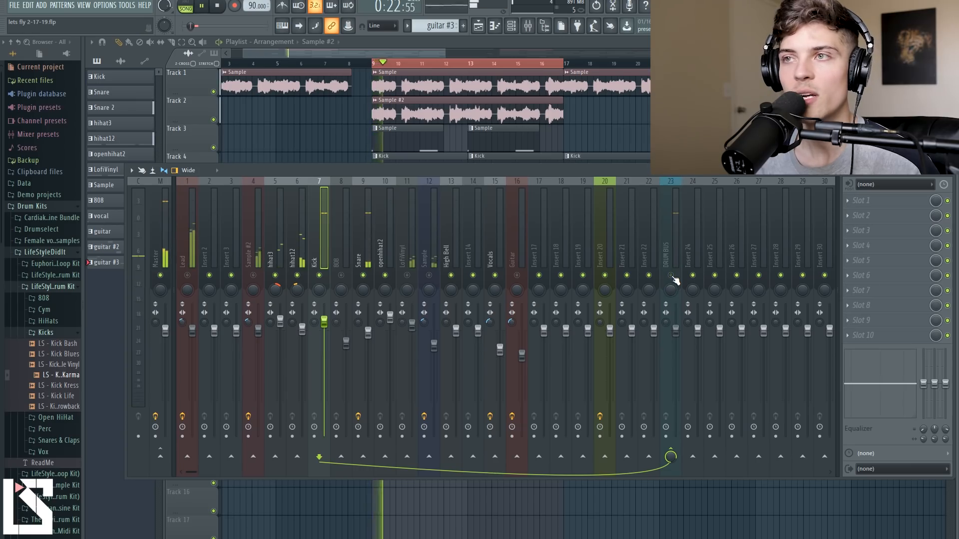
key("space")
Route the Snare mixer track to the DRUM BUS only and audition the loop with the bus muted
left_click(369, 242)
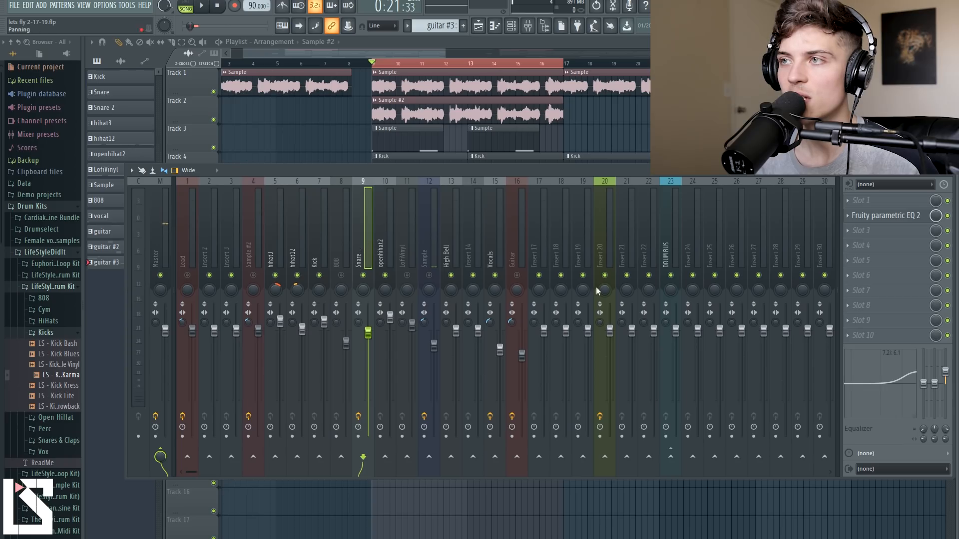
right_click(671, 456)
left_click(688, 471)
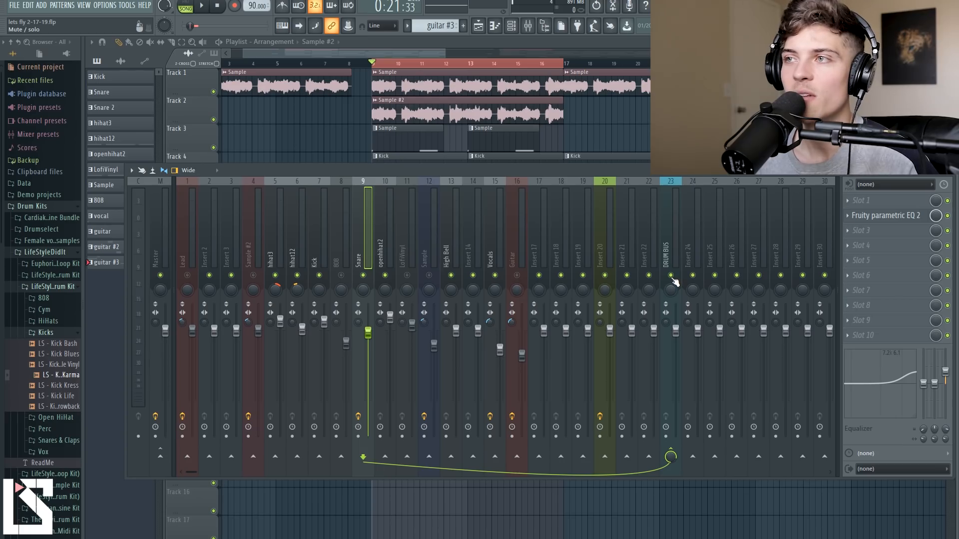
key("space")
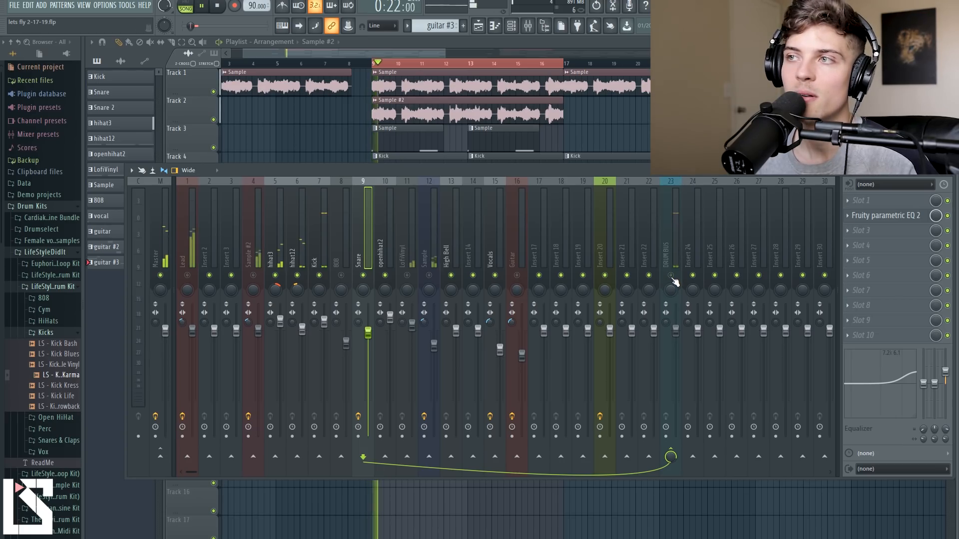
key("space")
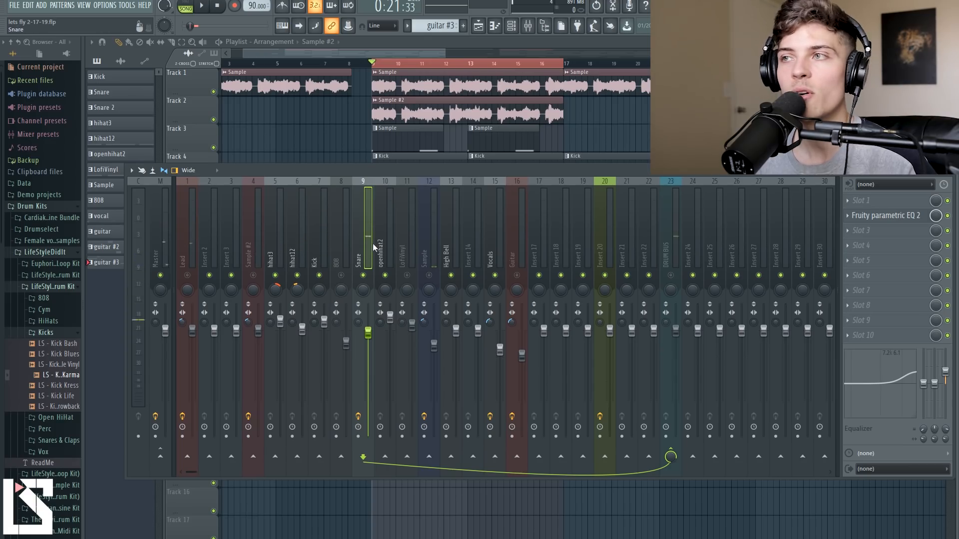
Select the drum bus and compare loop playback with the bus active and muted, leaving it unmuted
left_click(670, 252)
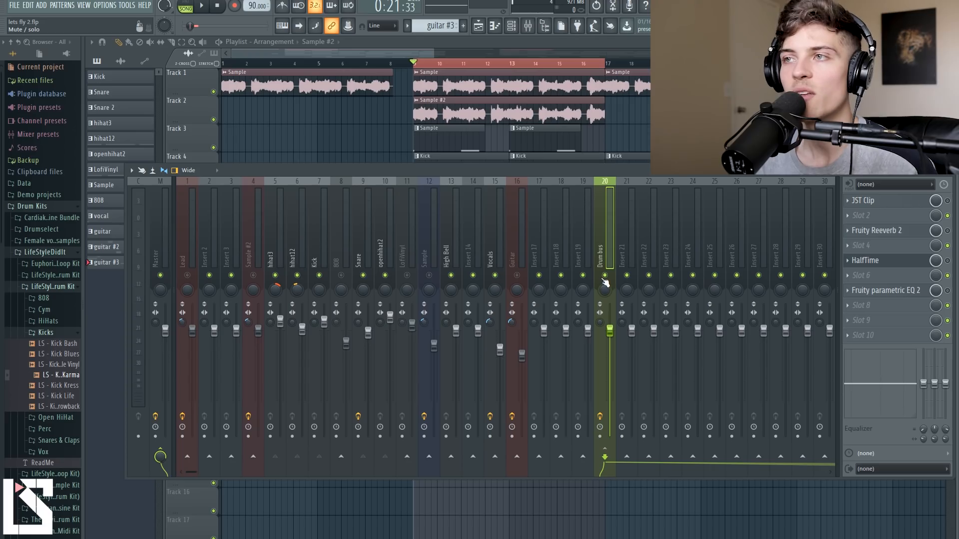
key("space")
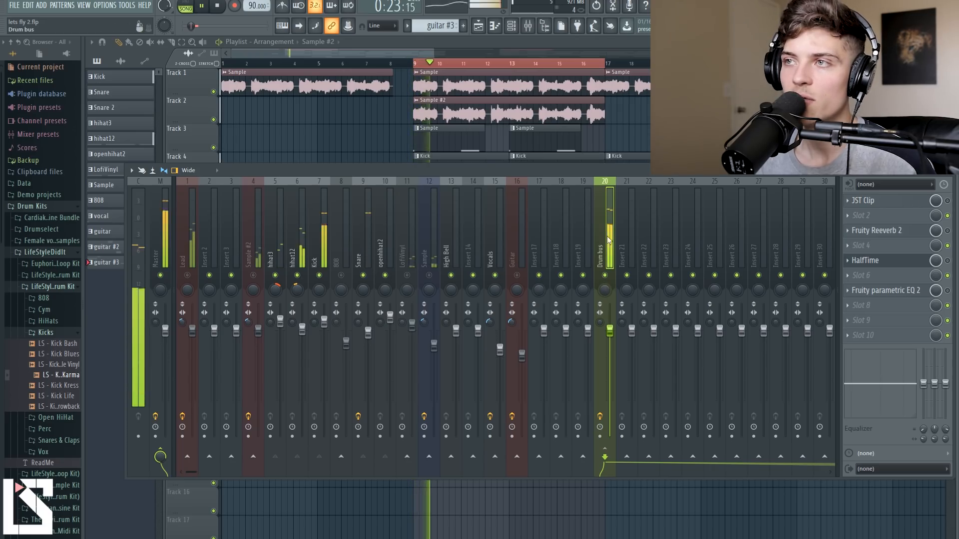
key("space")
left_click(607, 278)
key("space")
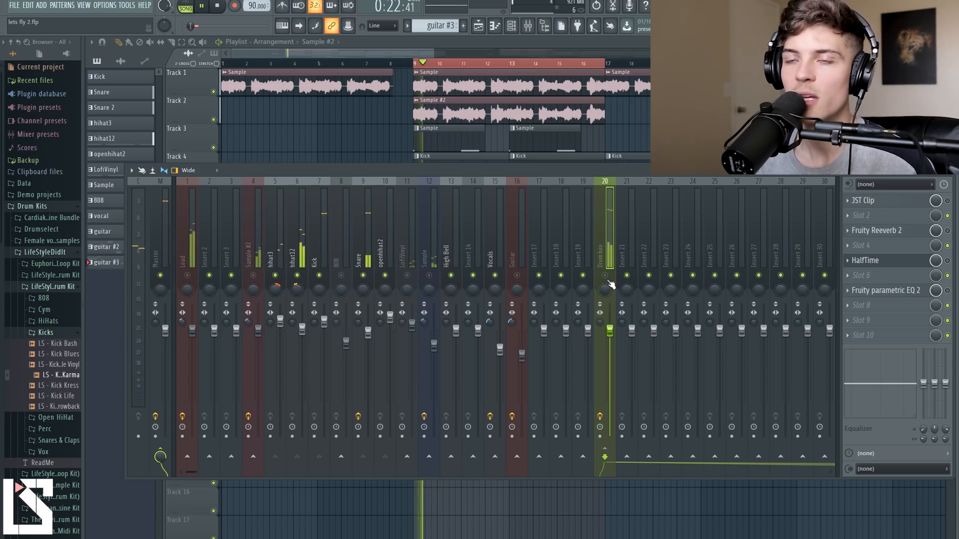
key("space")
left_click(606, 275)
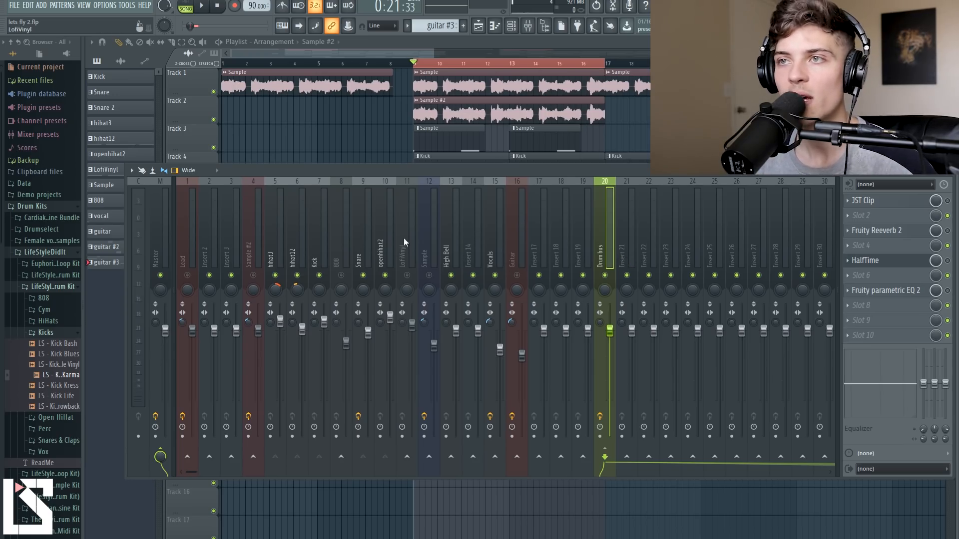
Inspect the routing of the Snare and openhihat2 tracks, ending with the Drum bus selected
left_click(369, 245)
left_click(377, 245)
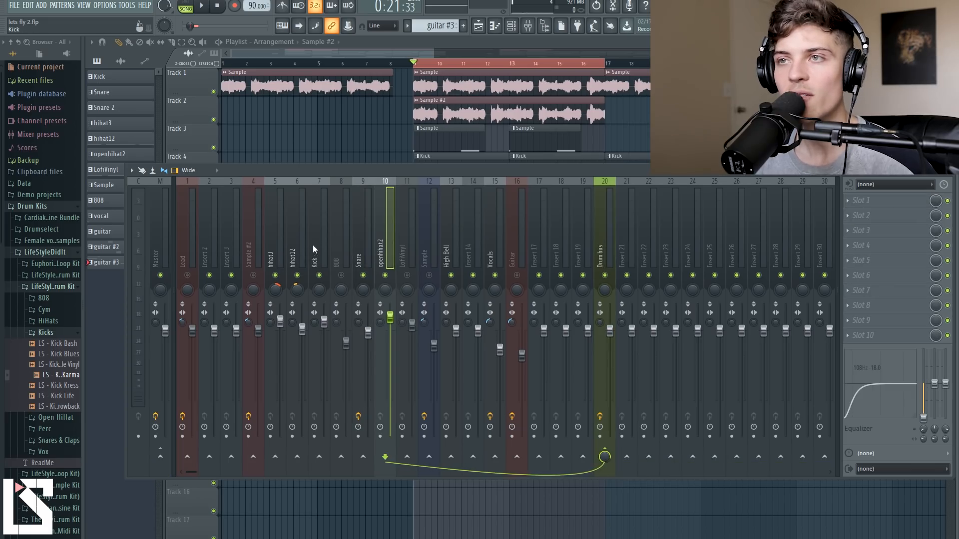
left_click(609, 247)
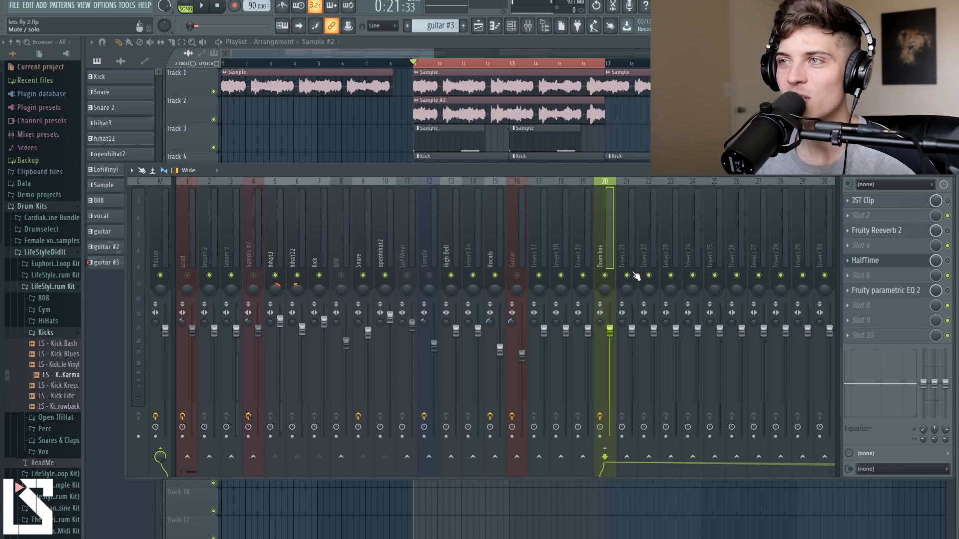
Open the JST Clip effect on the Drum bus and enable its effect slot
left_click(872, 205)
left_click_drag(374, 100, 499, 168)
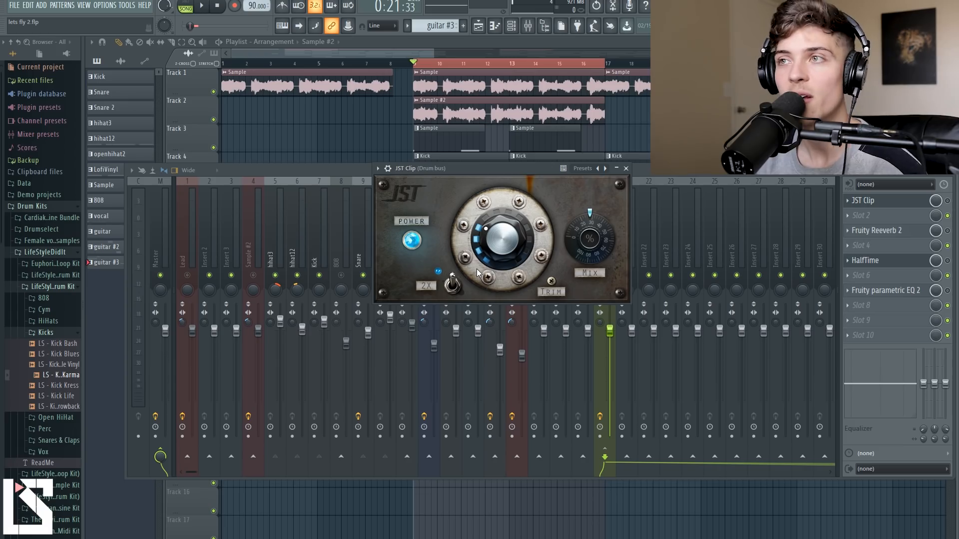
left_click_drag(593, 247, 593, 254)
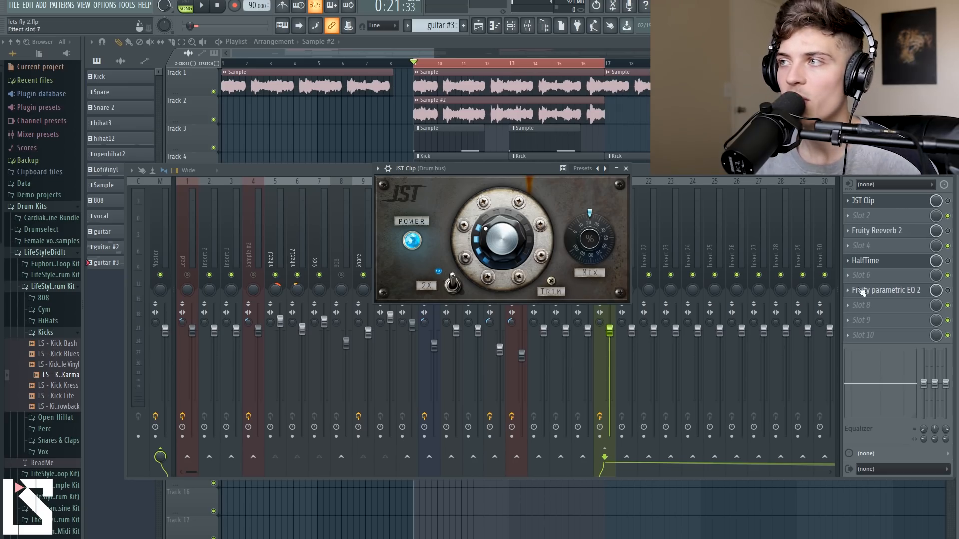
left_click(948, 201)
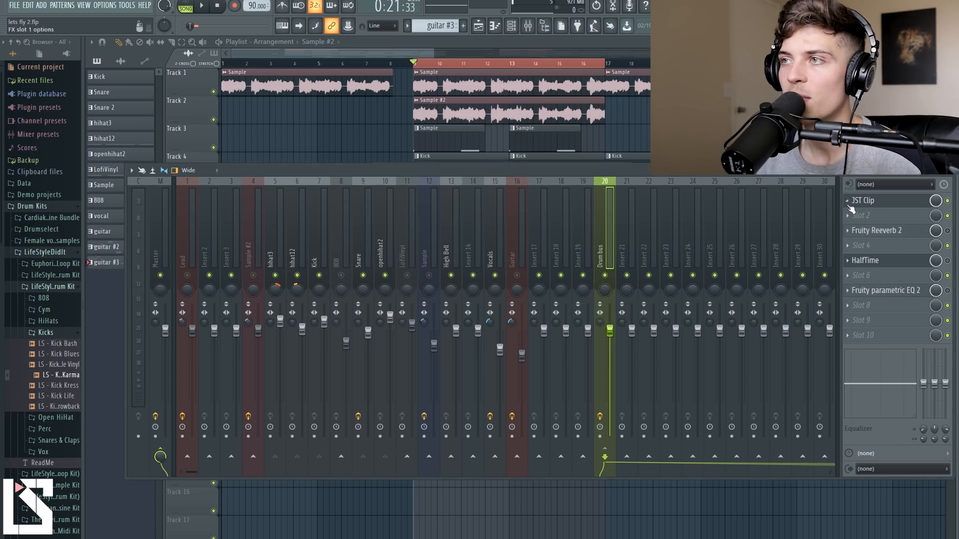
left_click(873, 202)
Try JST Clip's 2X switch at different drive amounts, ending with 2X off and the drive at 3.0 dB
left_click(451, 286)
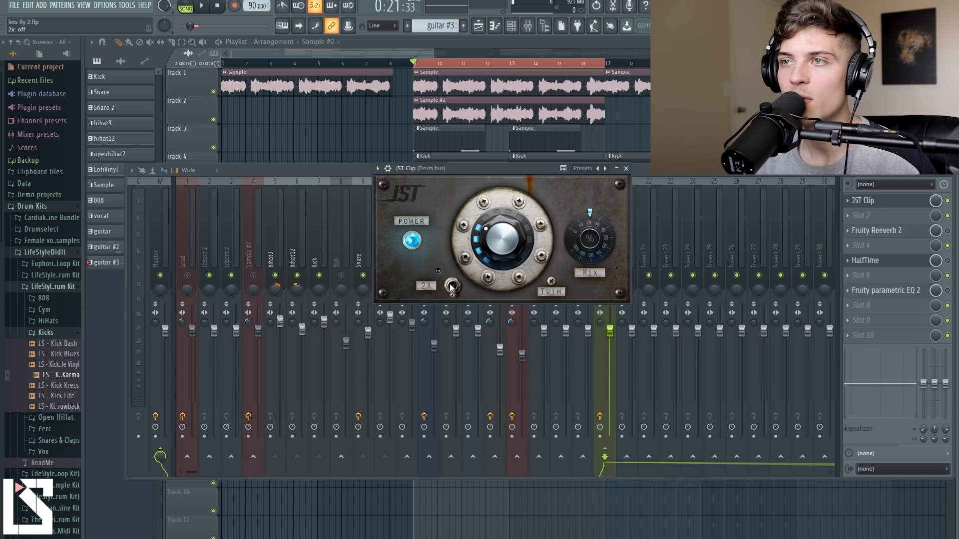
left_click(453, 289)
left_click_drag(494, 244, 506, 227)
left_click(455, 287)
left_click(455, 287)
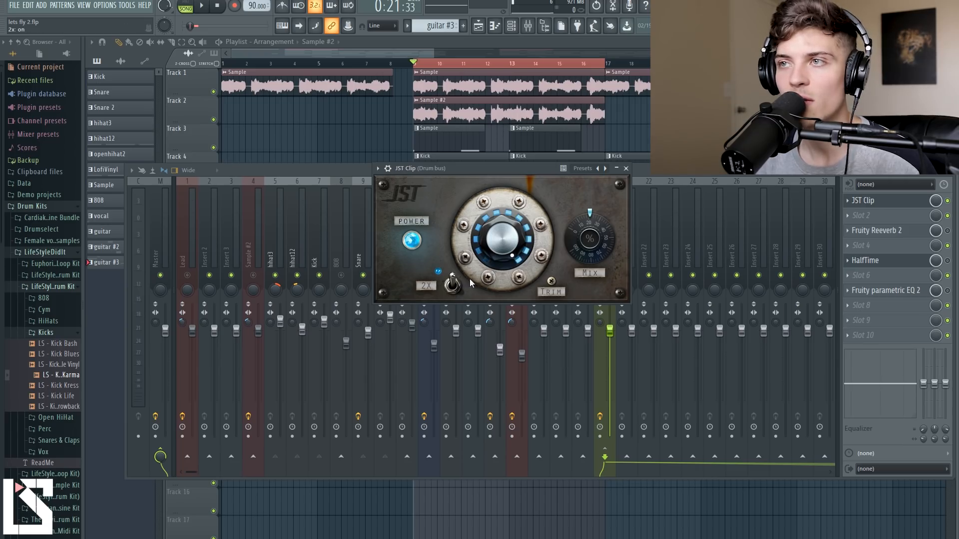
left_click_drag(504, 234, 500, 388)
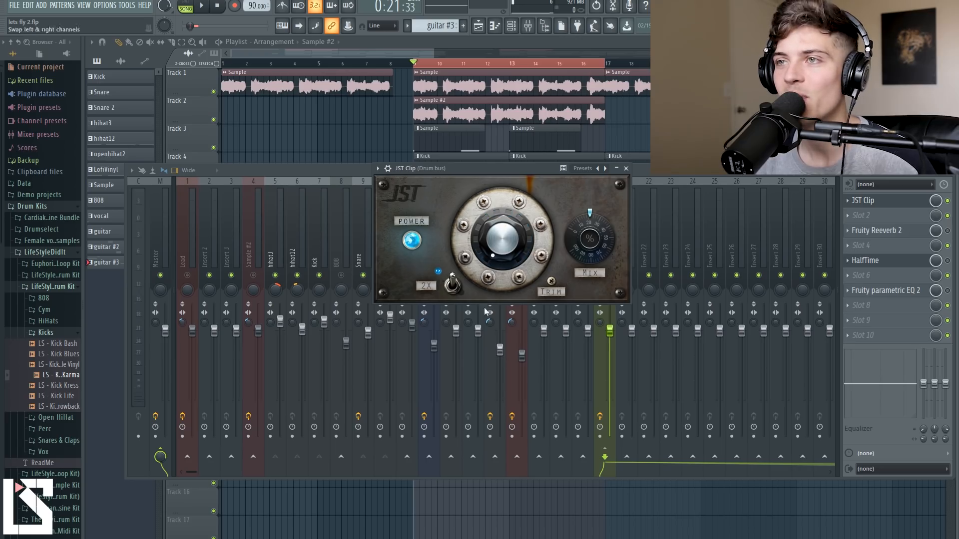
left_click(457, 288)
left_click_drag(500, 238, 502, 221)
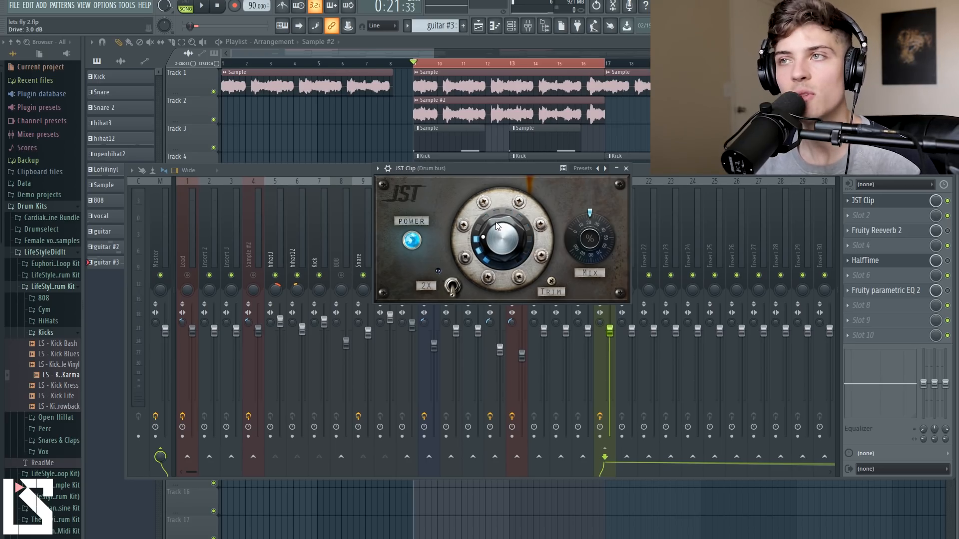
Play the loop while moving the JST Clip window up and raising its drive to about the middle of its range
key("space")
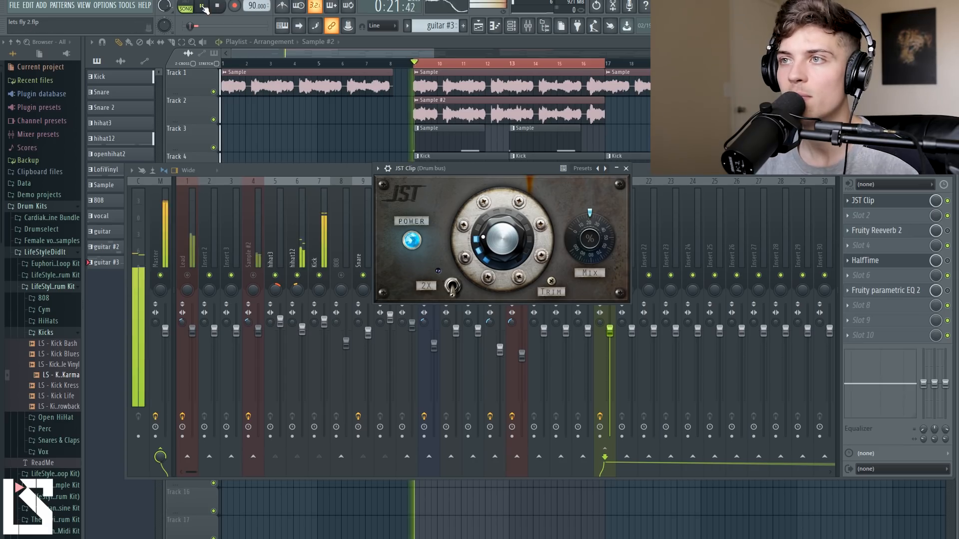
left_click_drag(430, 168, 432, 134)
left_click_drag(507, 200, 512, 168)
key("space")
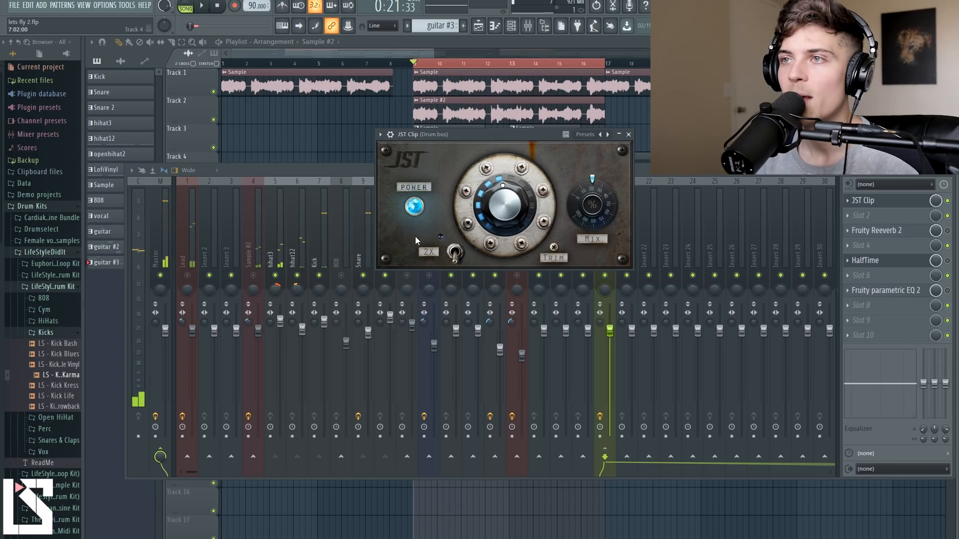
Turn on JST Clip's 2X mode, set the mix to 100%, and briefly audition the loop
left_click(453, 252)
left_click_drag(553, 245, 551, 268)
left_click_drag(592, 210, 592, 102)
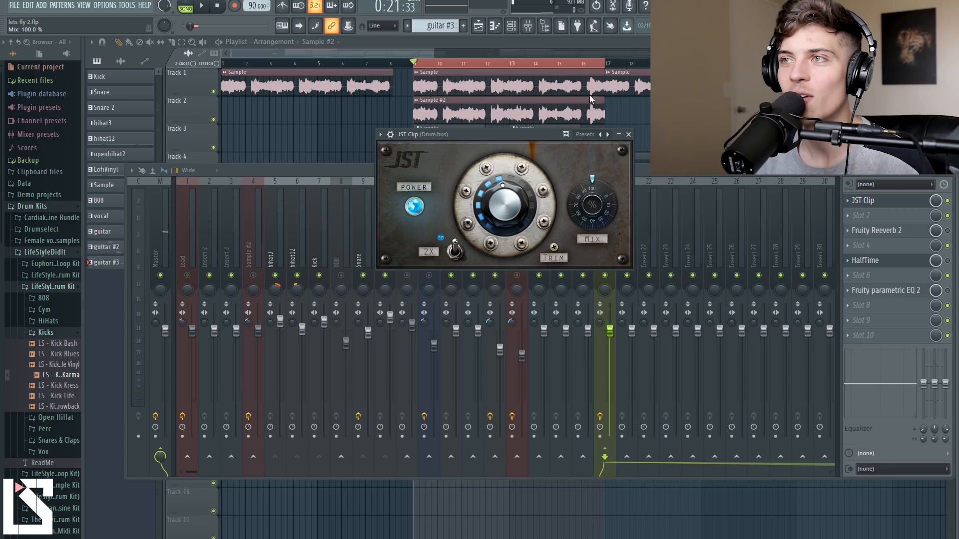
left_click(201, 8)
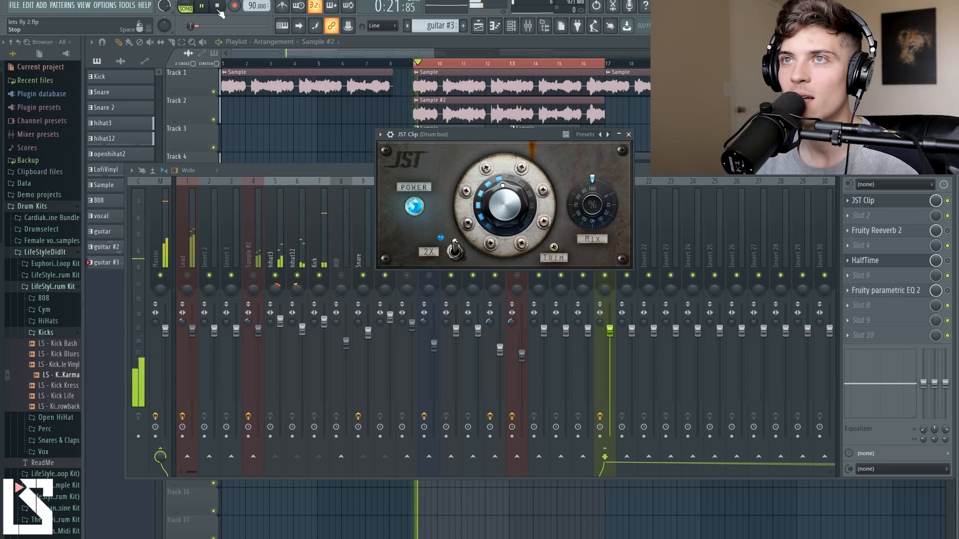
key("space")
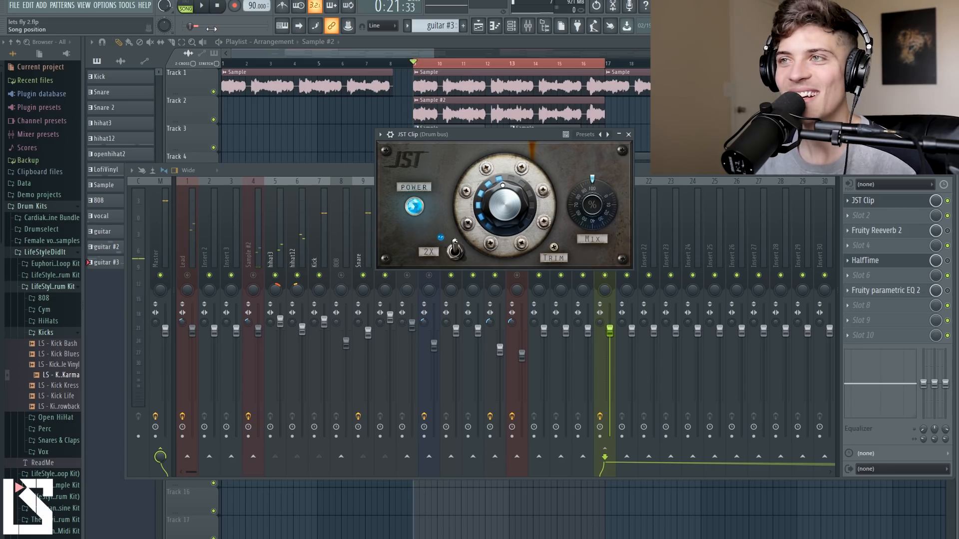
Lower JST Clip's drive, set its mix to 0%, and start playing the loop
left_click_drag(500, 214, 493, 225)
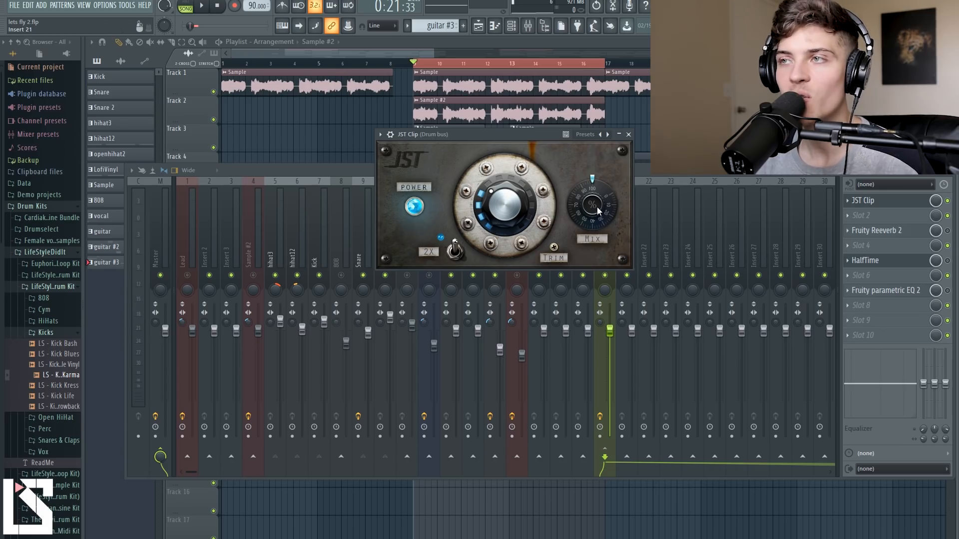
left_click_drag(598, 211, 583, 331)
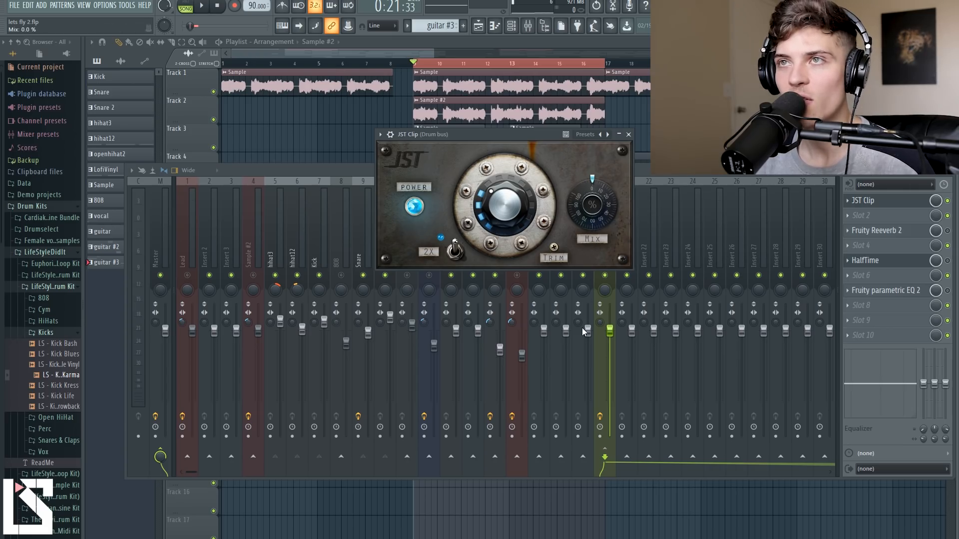
left_click(202, 7)
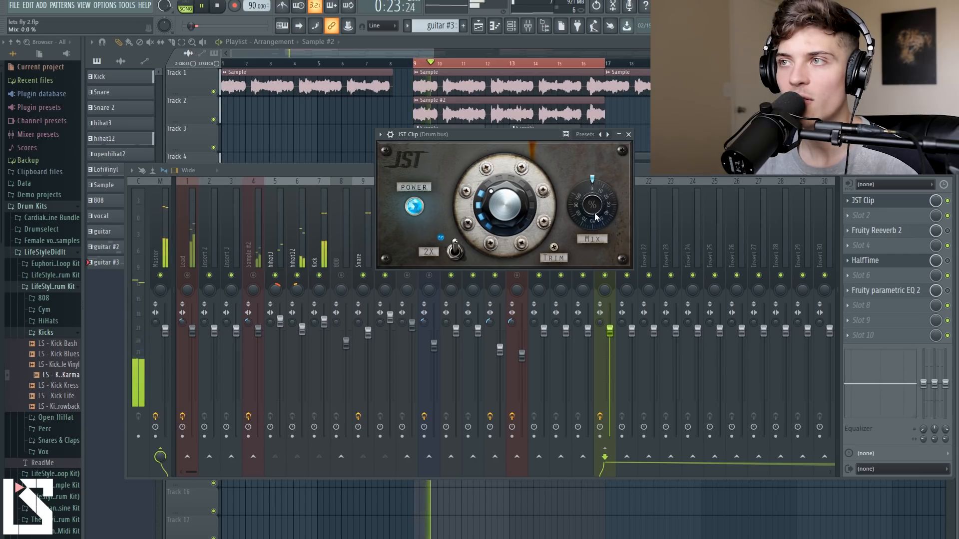
Audition the loop with JST Clip's mix raised to 19.8%, and move the mixer down and the JST Clip window up
left_click_drag(595, 217, 600, 203)
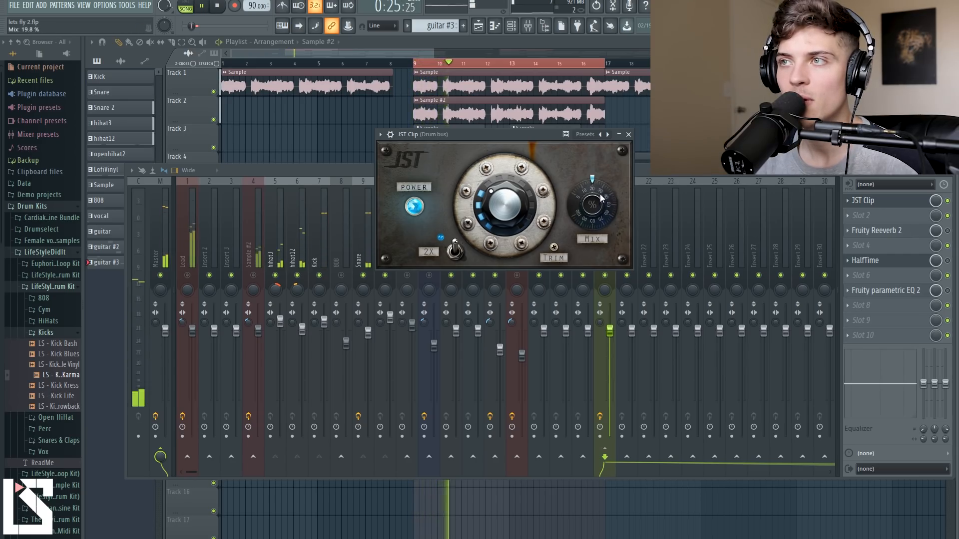
left_click(216, 6)
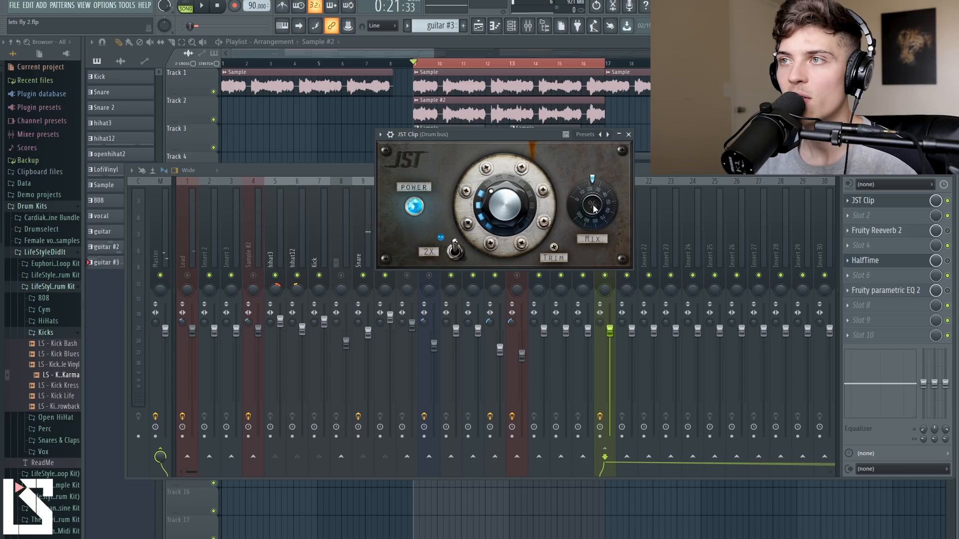
left_click_drag(323, 168, 316, 241)
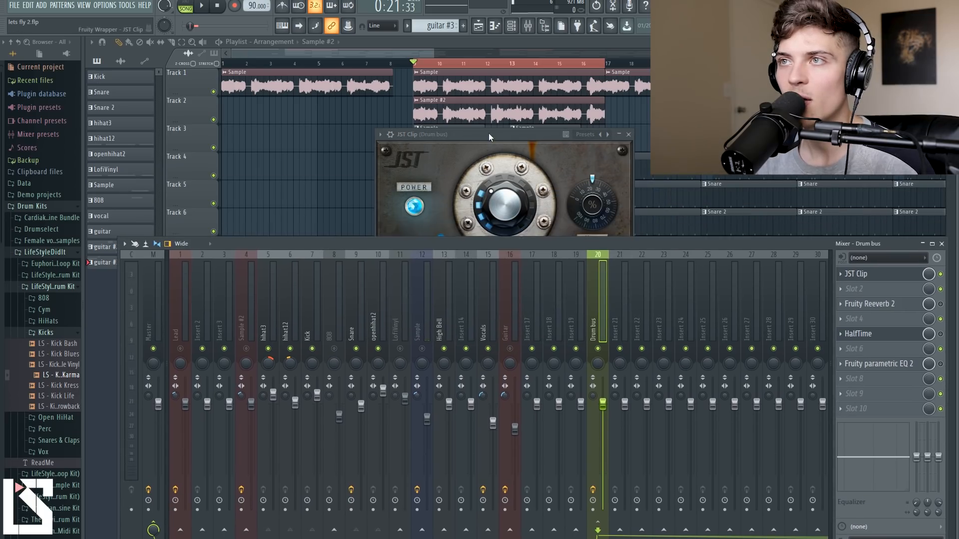
left_click_drag(490, 133, 491, 99)
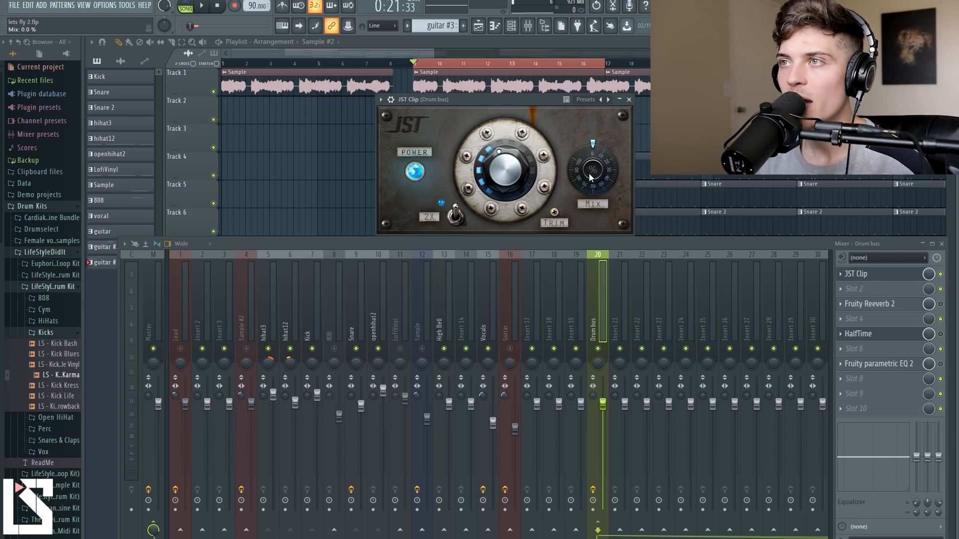
Play the loop while adjusting JST Clip's mix, and audition it again with the plugin bypassed
left_click(202, 9)
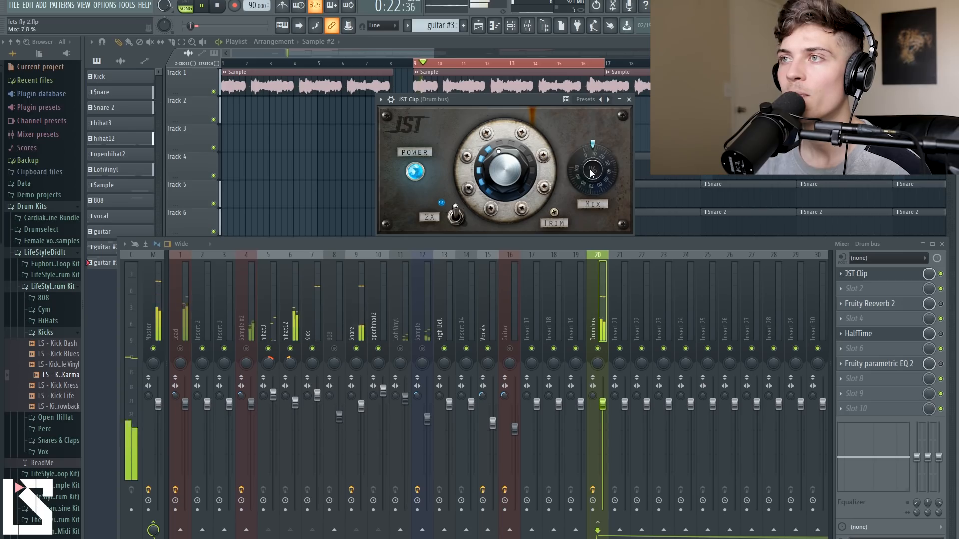
left_click_drag(591, 168, 587, 157)
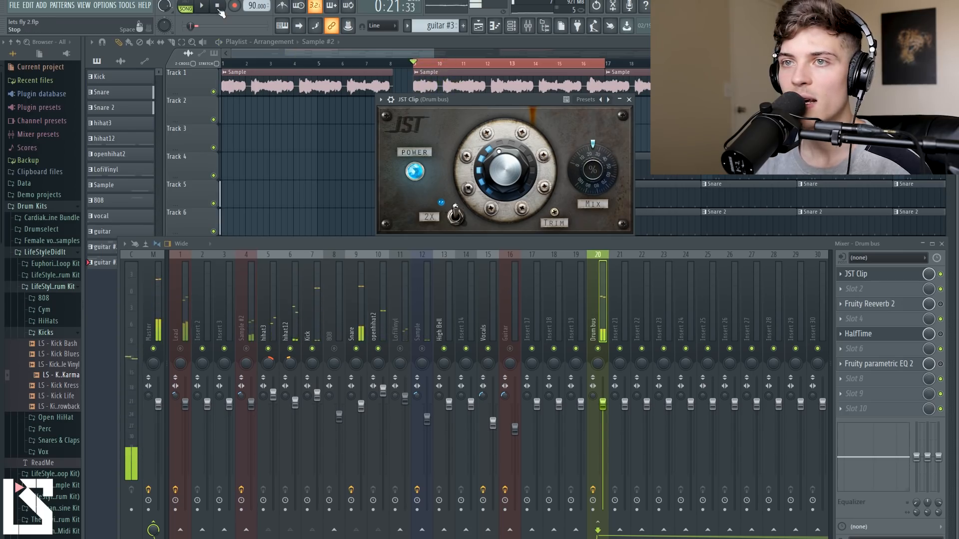
key("space")
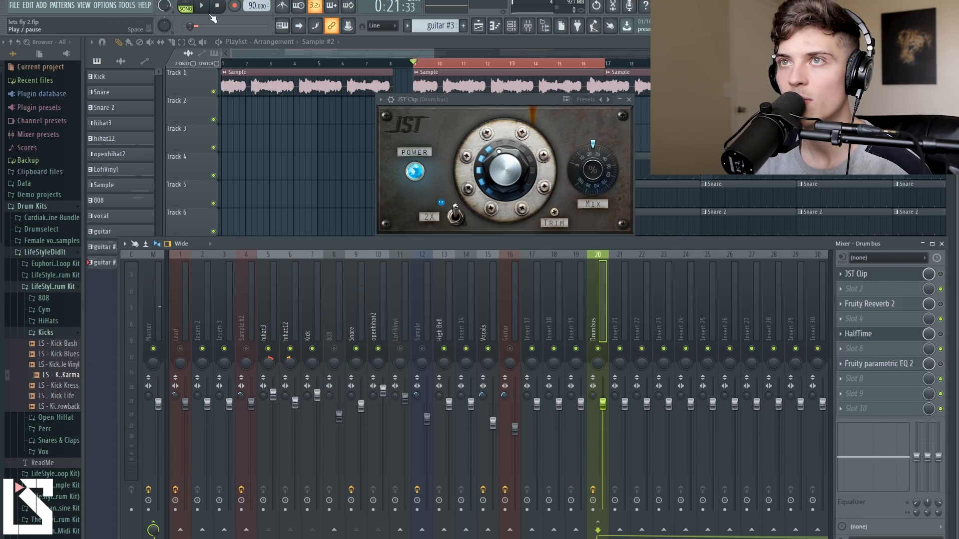
key("space")
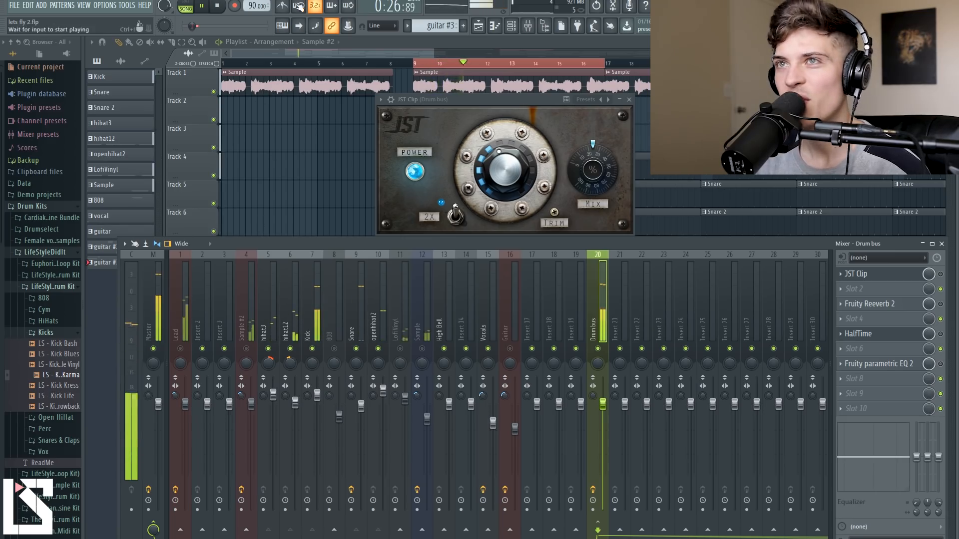
key("space")
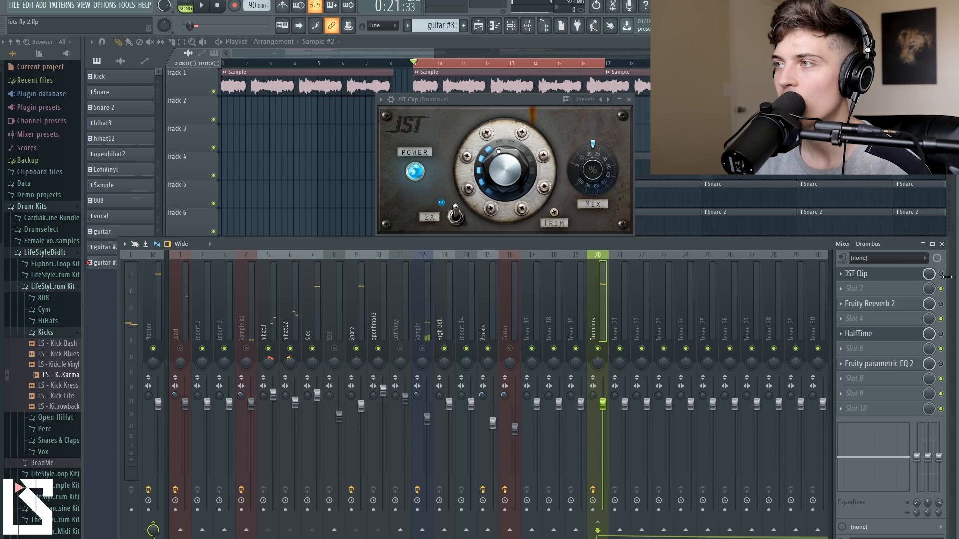
Raise JST Clip's trim to -1.5 dB while the loop plays, and stop playback
mouse_move(554, 215)
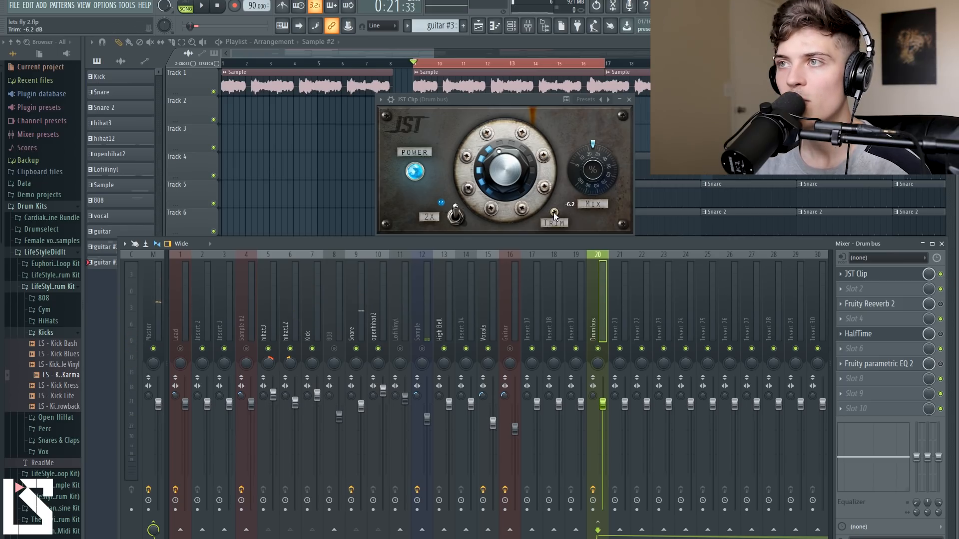
left_click(207, 7)
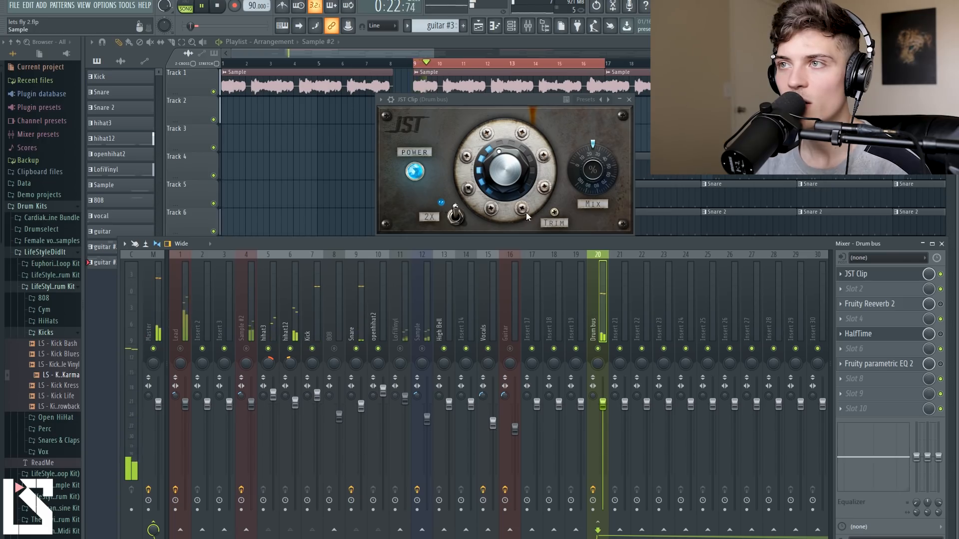
left_click_drag(554, 217, 555, 194)
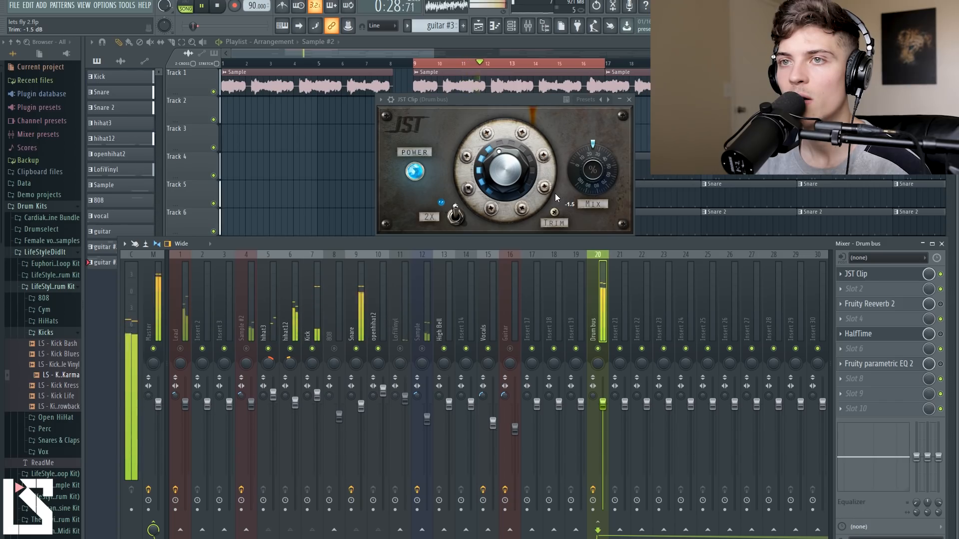
left_click(218, 6)
Compare the drum loop with JST Clip bypassed and active on the drum bus
key("space")
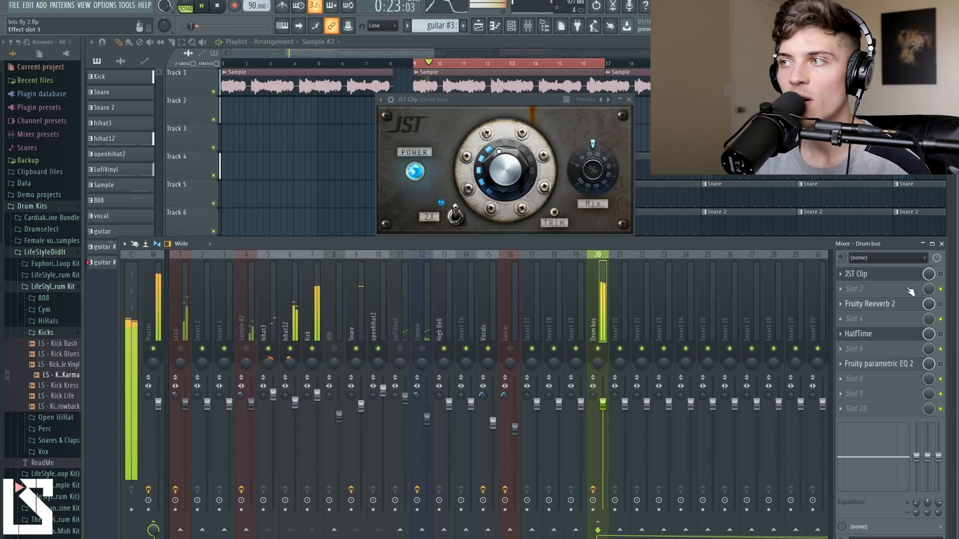
left_click(941, 275)
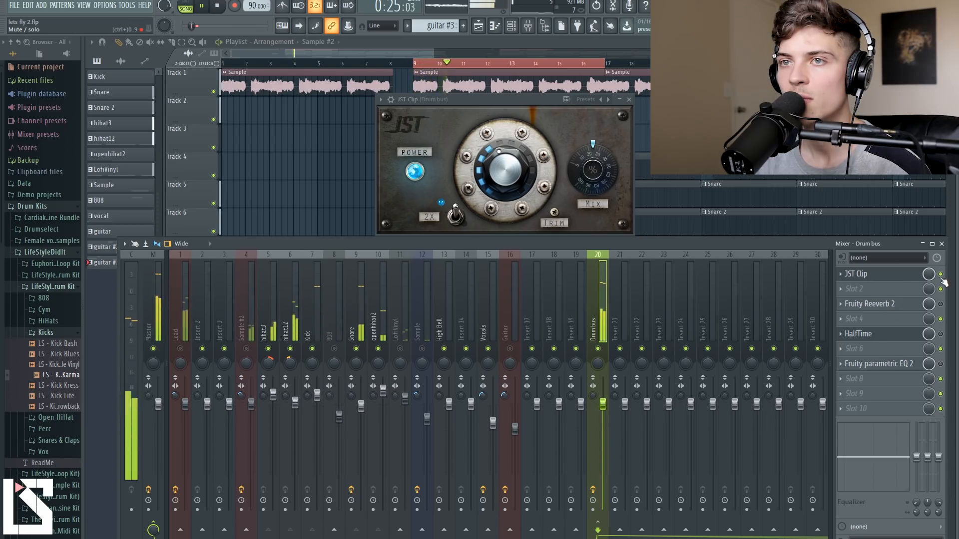
left_click(218, 6)
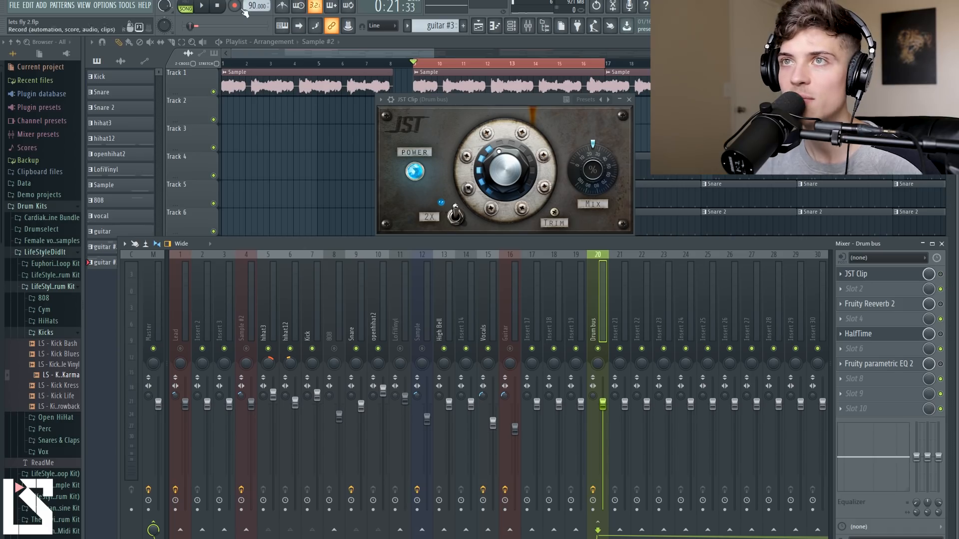
key("space")
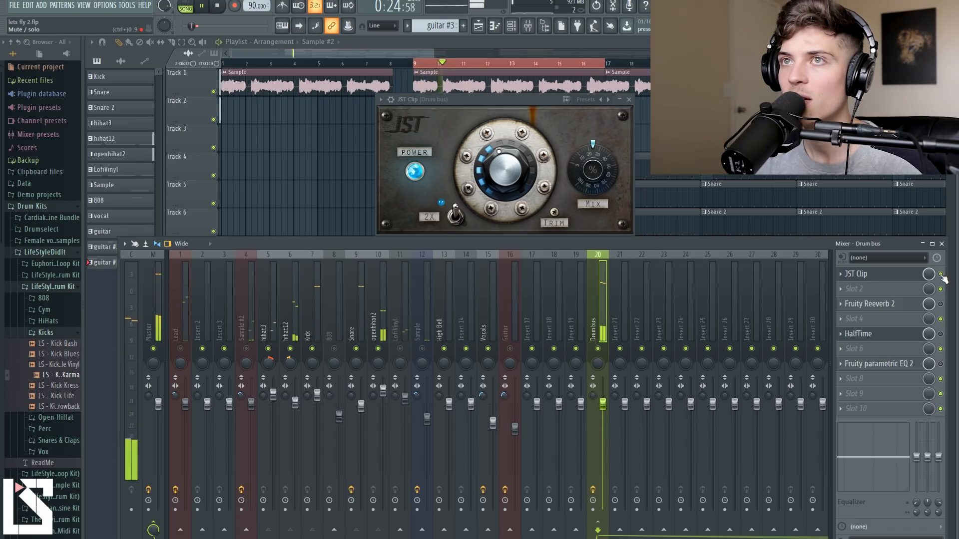
key("space")
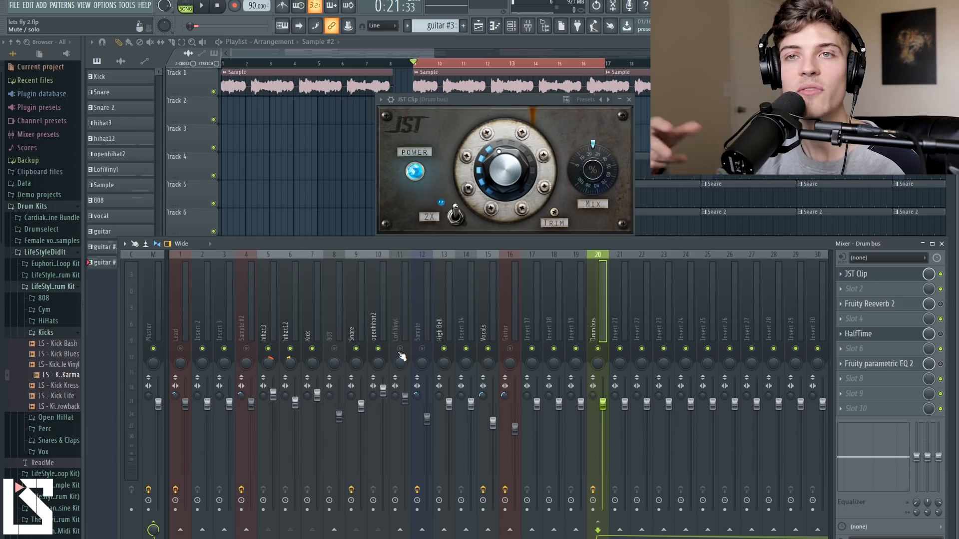
Switch the drum bus from JST Clip to Fruity Reeverb 2, set its wet level to 77%, and briefly play the loop
left_click(855, 273)
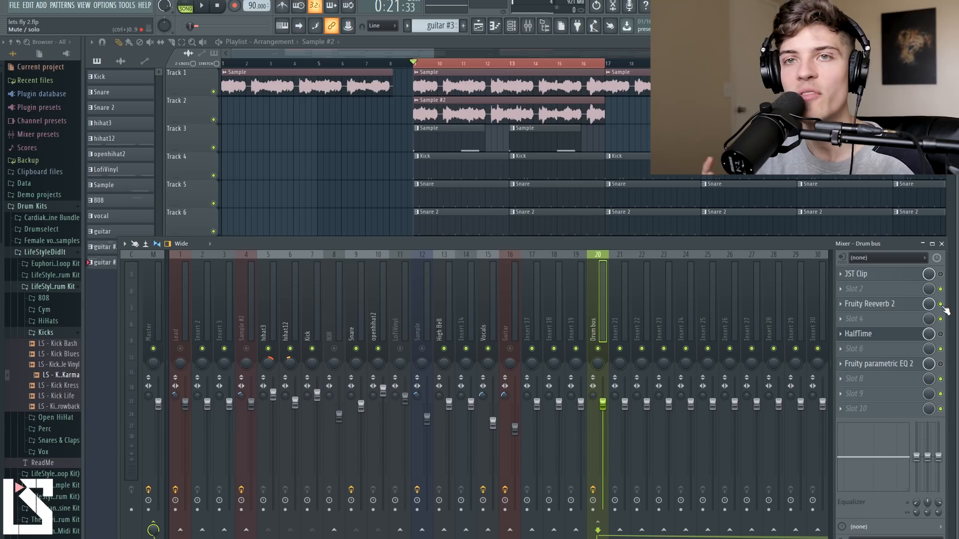
left_click(900, 311)
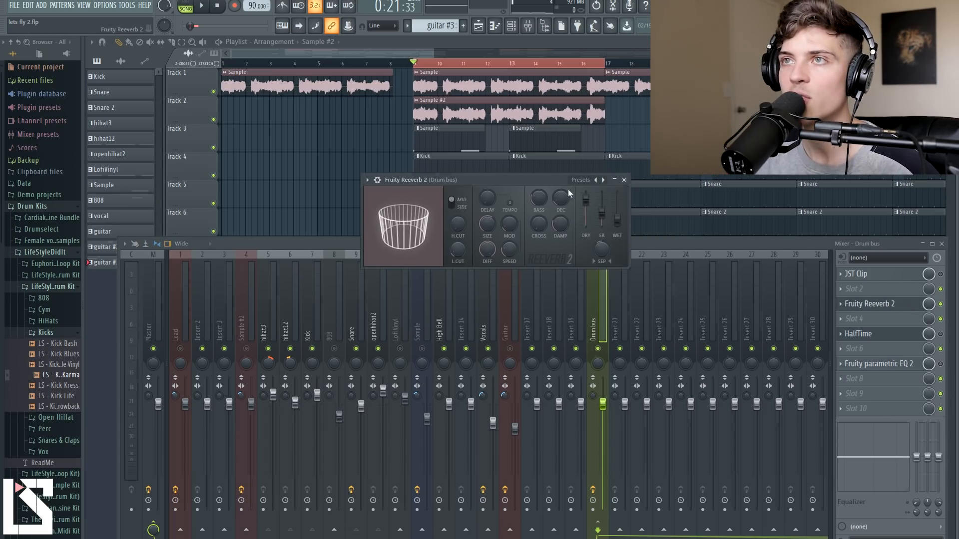
left_click_drag(618, 220, 617, 203)
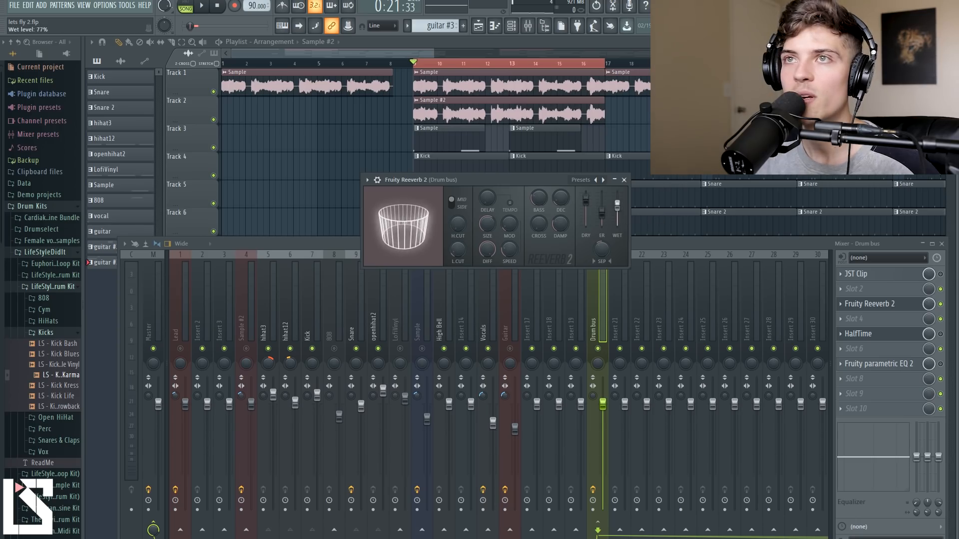
left_click(202, 6)
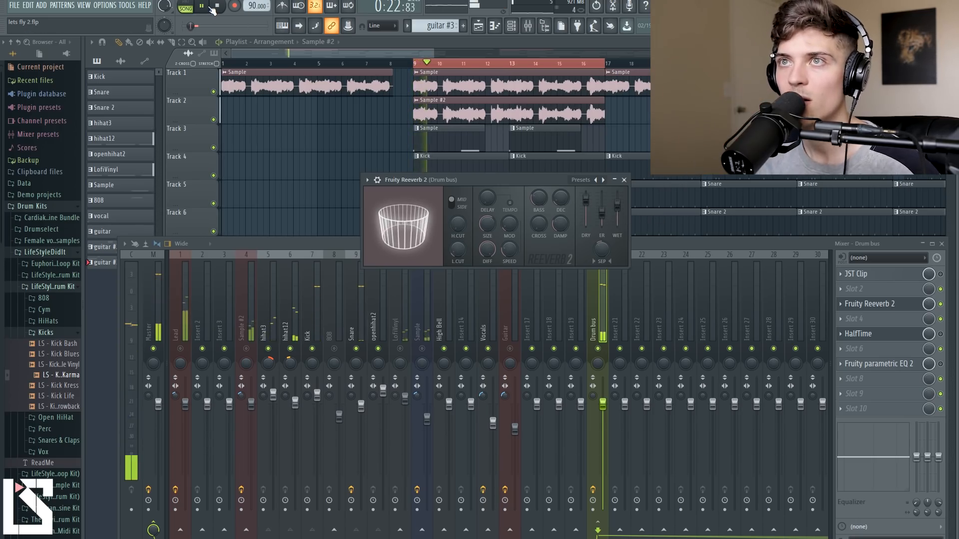
left_click(220, 6)
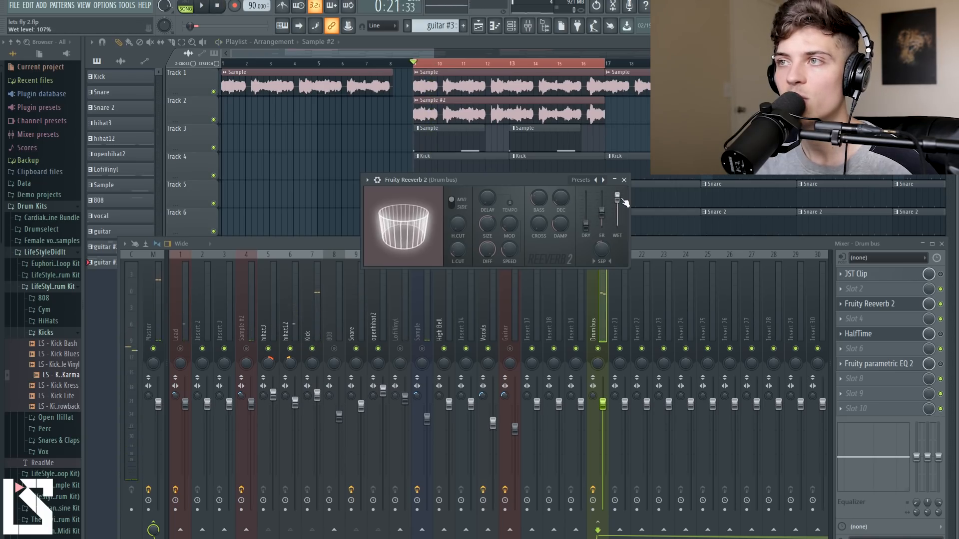
Set Fruity Reeverb 2's high damping to 5.1 kHz and room size to 45 while the loop plays
left_click(202, 6)
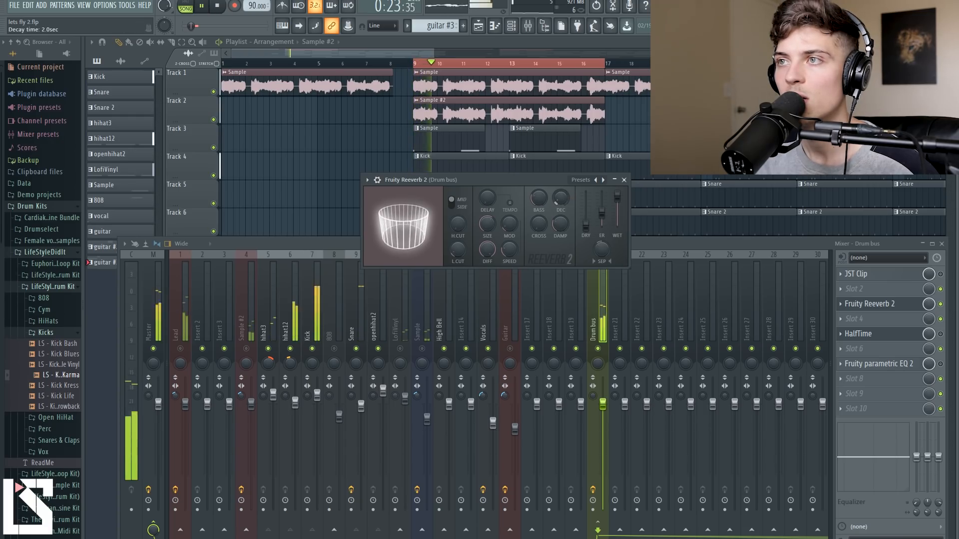
left_click_drag(561, 223, 561, 230)
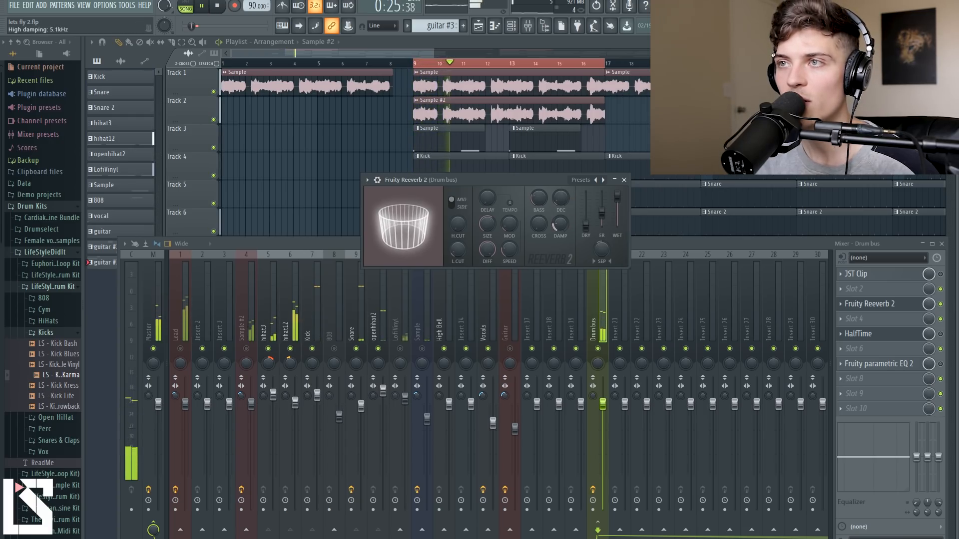
left_click_drag(487, 224, 487, 224)
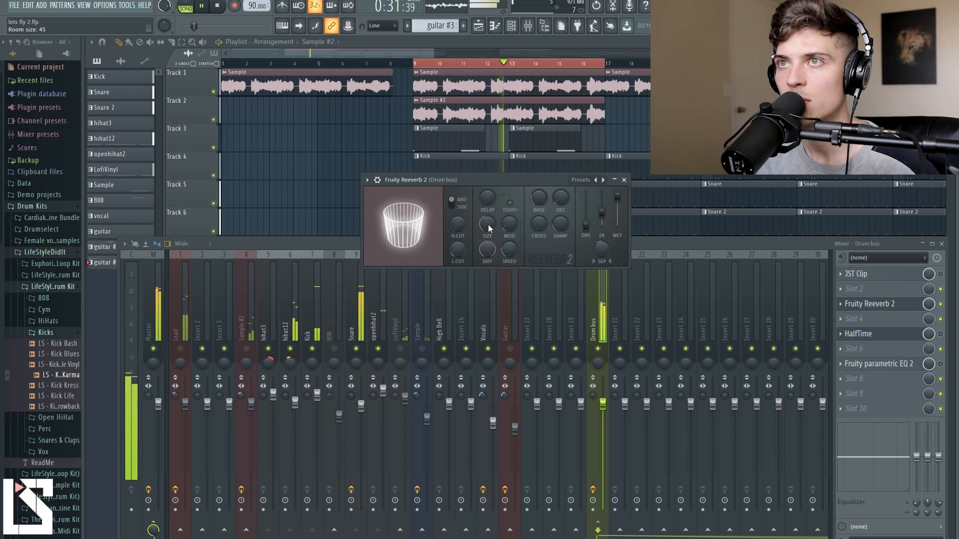
left_click(220, 6)
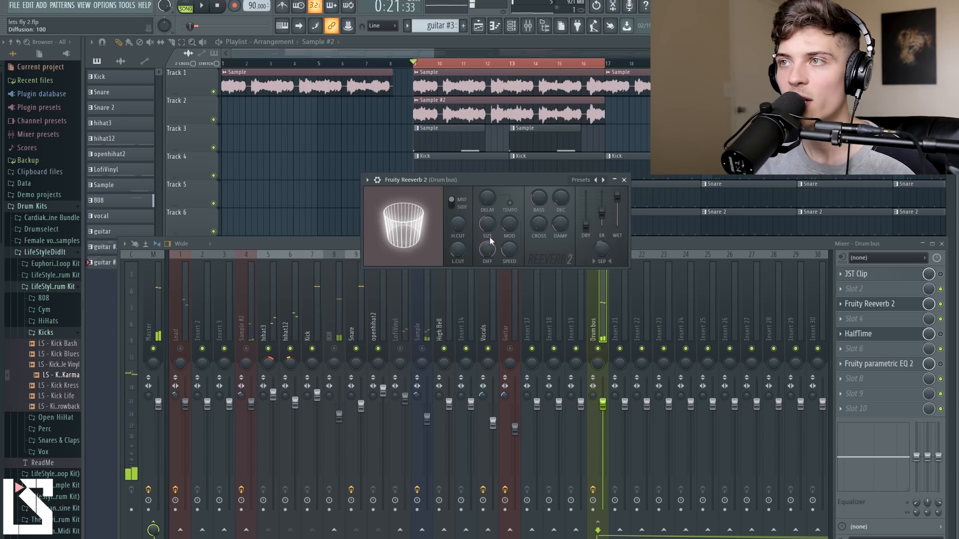
Lower Fruity Reeverb 2's wet level to about 9%, reset its dry level, and audition the loop
left_click_drag(618, 208, 618, 229)
right_click(585, 227)
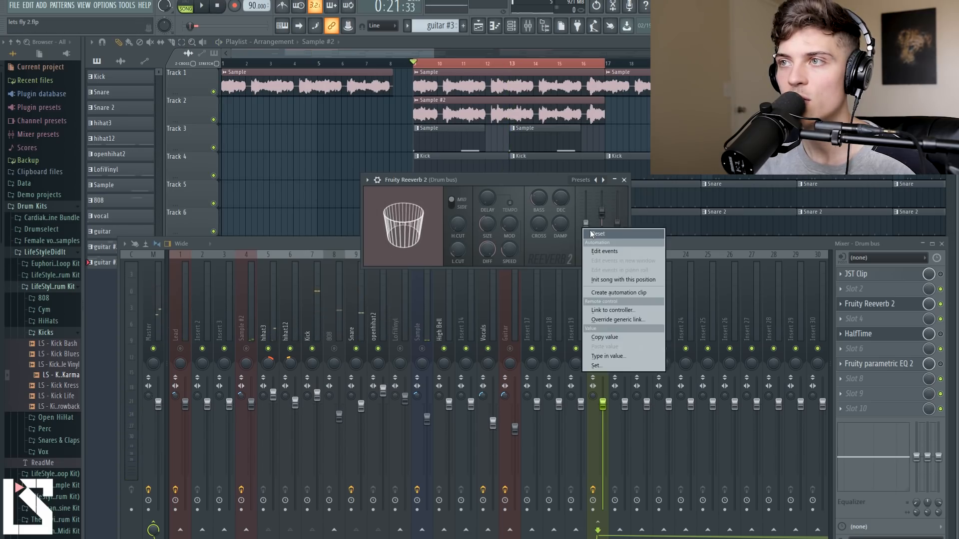
left_click(592, 233)
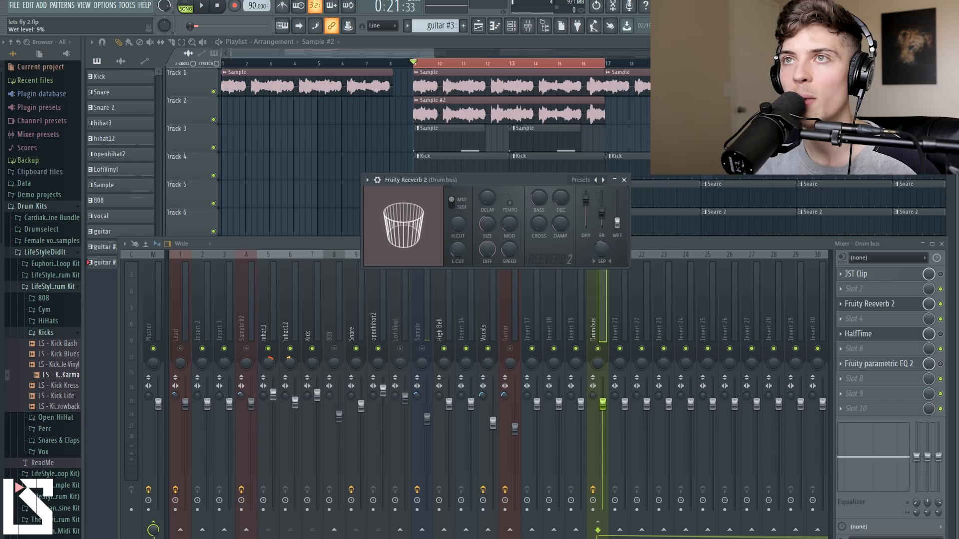
left_click(212, 6)
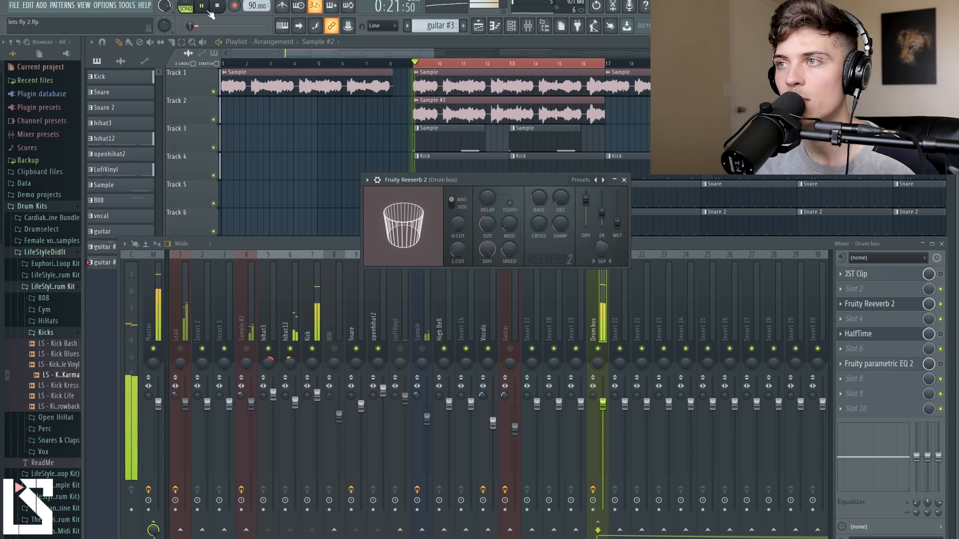
left_click_drag(617, 222, 617, 220)
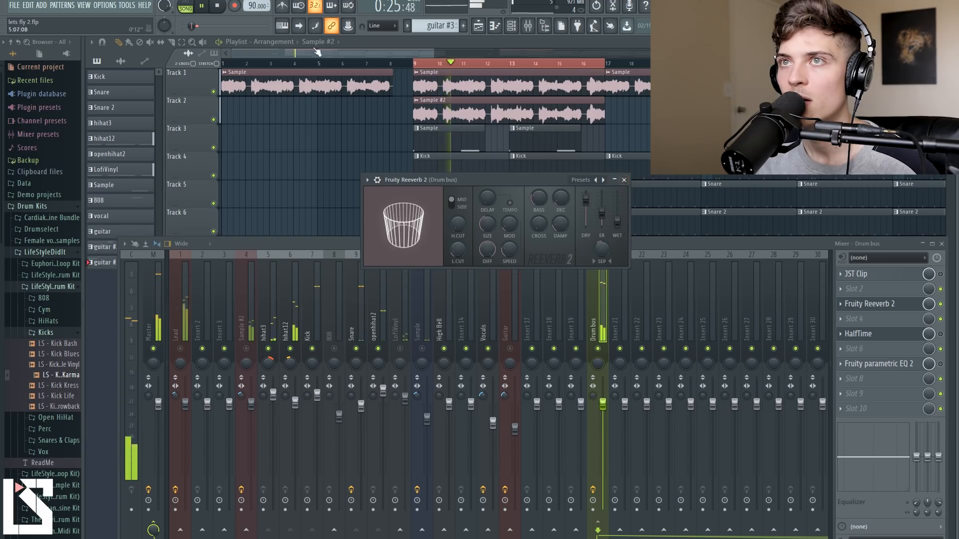
left_click(217, 6)
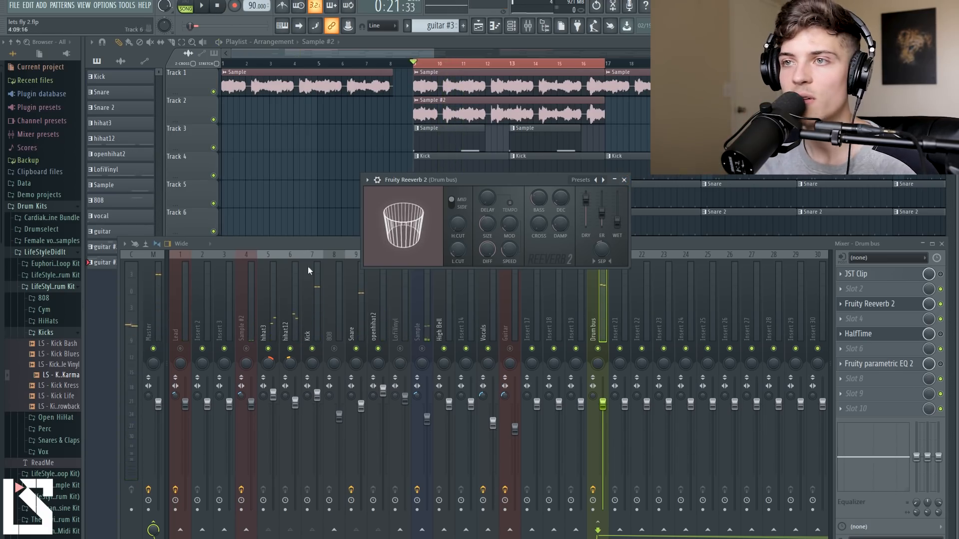
Temporarily mute the Kick and Snare tracks to audition the loop without them, and close the Fruity Reeverb 2 window
left_click(323, 358)
left_click(201, 7)
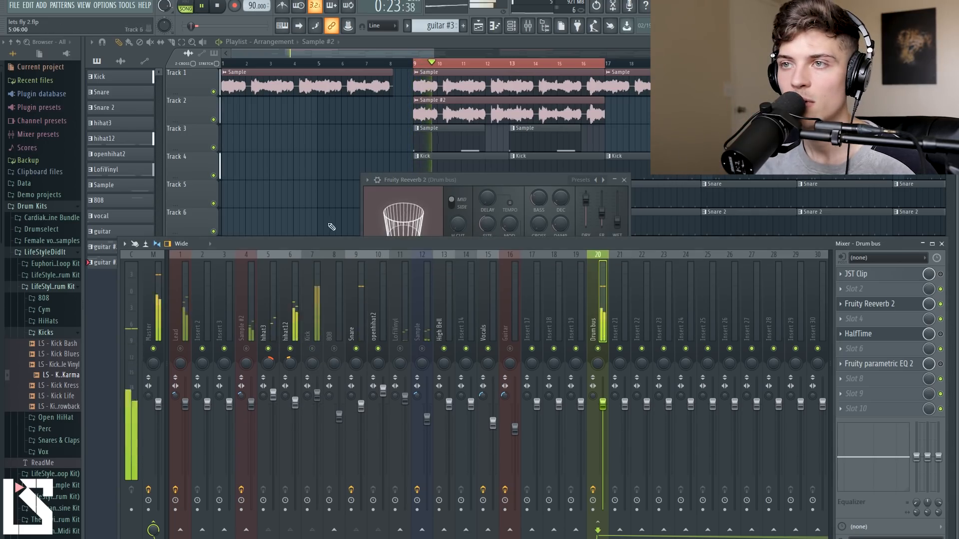
left_click(358, 350)
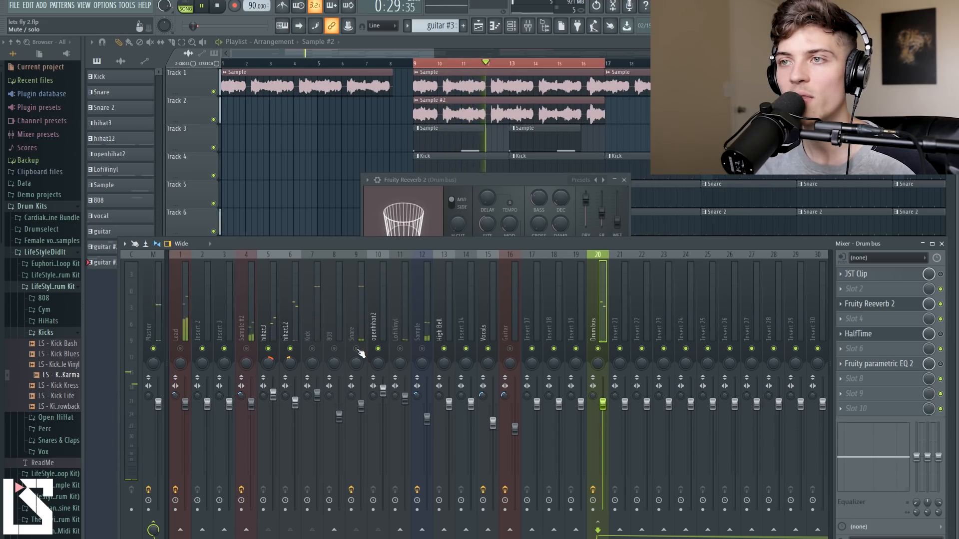
left_click(358, 349)
left_click(312, 350)
key("space")
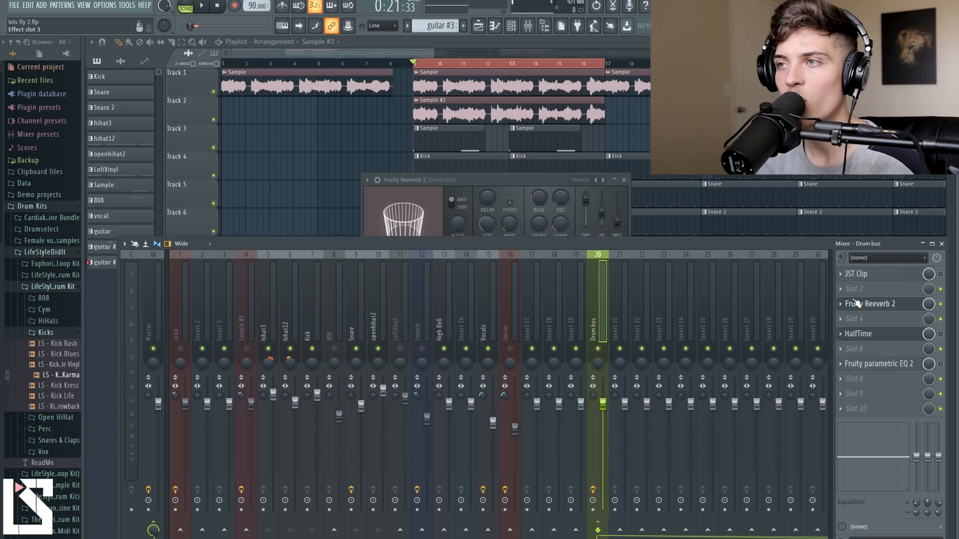
left_click(624, 180)
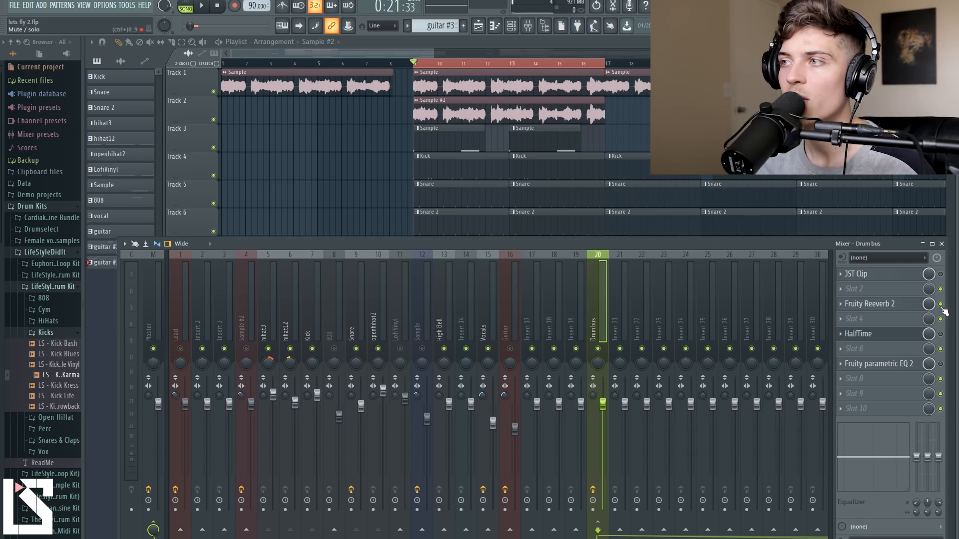
Bypass Fruity Reeverb 2 on the drum bus, enable and open Fruity parametric EQ 2, and reset its band 7
left_click(879, 303)
left_click(624, 180)
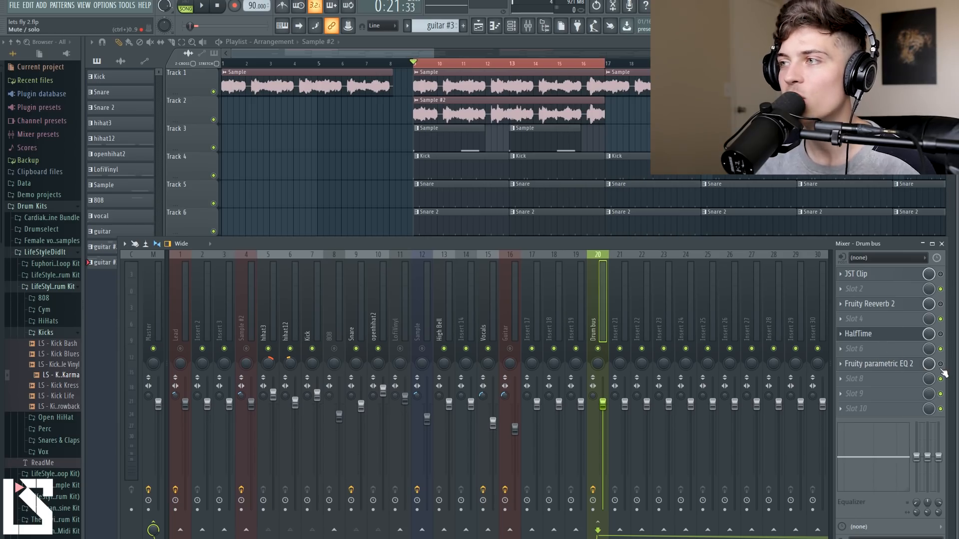
left_click(878, 365)
right_click(518, 283)
left_click(533, 297)
Try cutting the lows with EQ band 1 and dipping the mids with band 4, and briefly play the loop
left_click_drag(383, 290, 410, 330)
left_click_drag(452, 289, 456, 313)
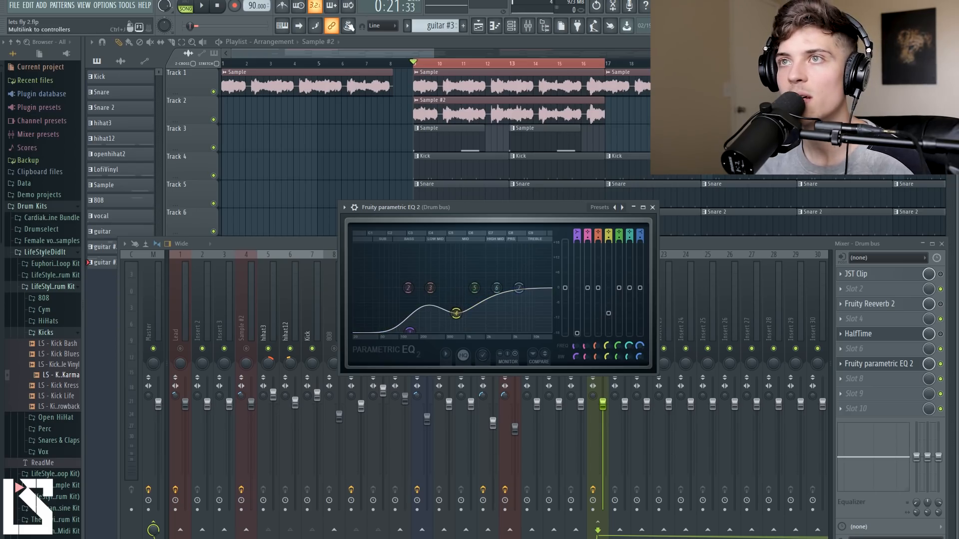
left_click(203, 7)
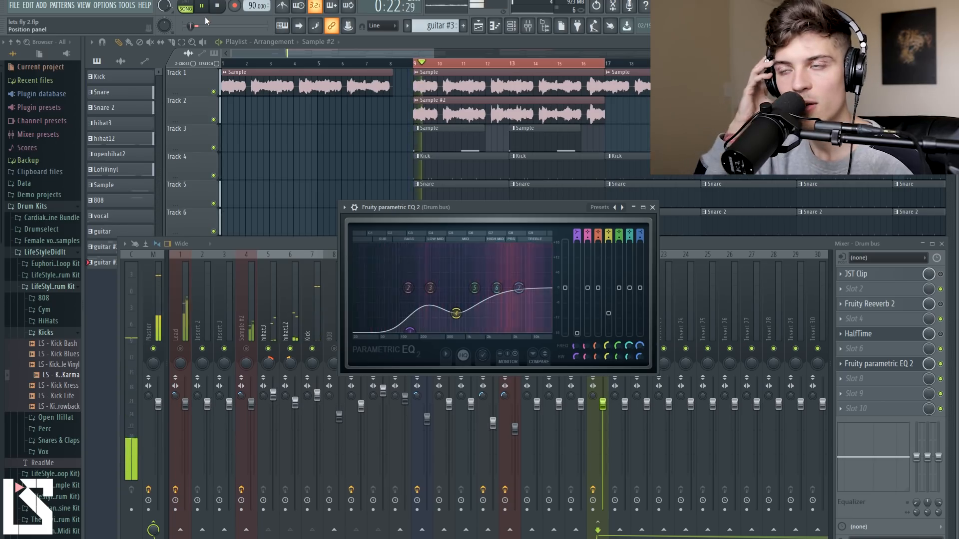
left_click(217, 6)
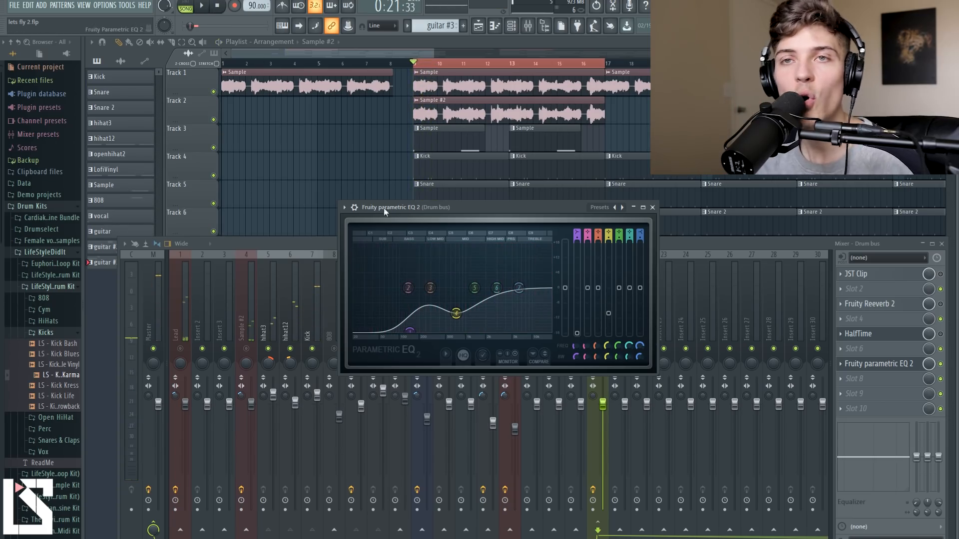
Reset bands 4 and 1 of the drum bus EQ and briefly play the loop
right_click(456, 316)
left_click(470, 332)
right_click(409, 332)
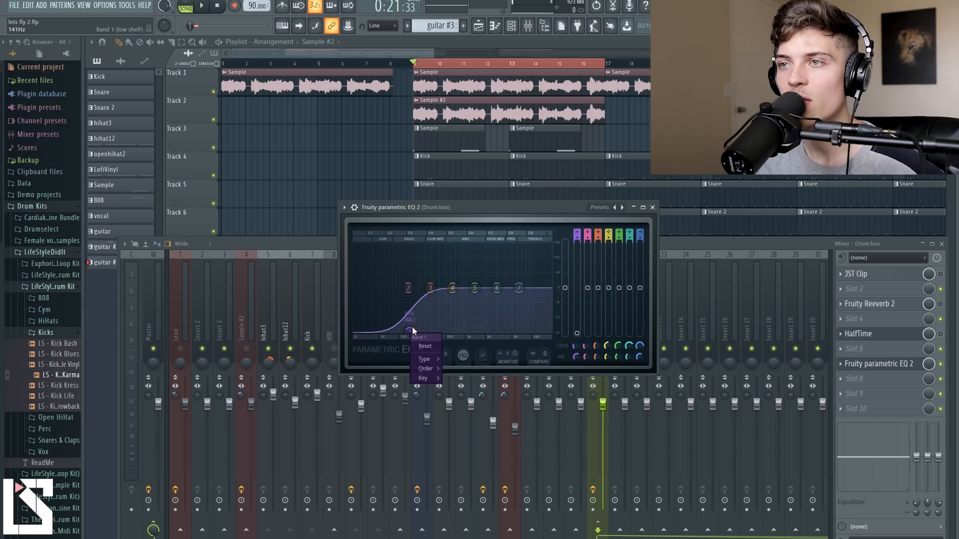
left_click(425, 347)
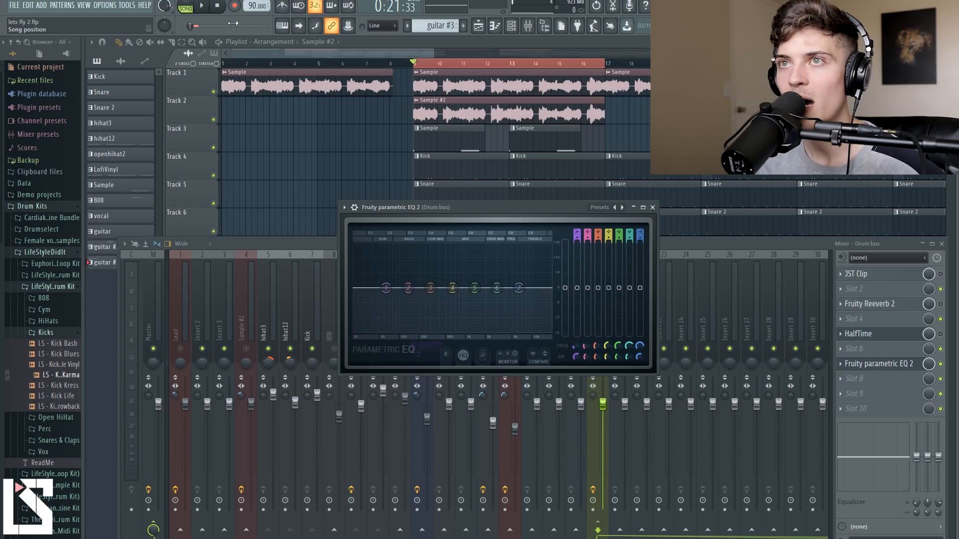
left_click(205, 8)
left_click(217, 6)
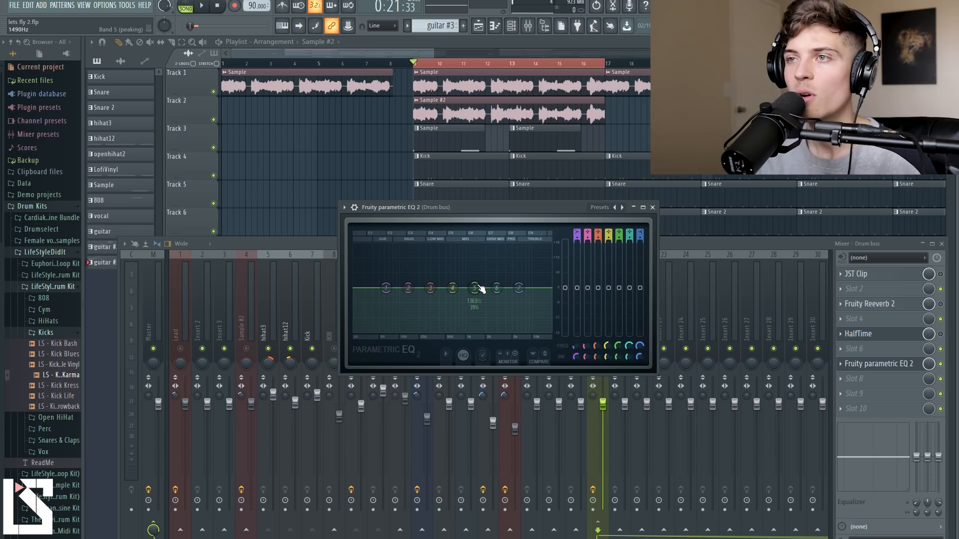
Boost EQ band 5 by about 5.1 dB at 5618 Hz with a 34% bandwidth, auditioning it during playback
mouse_move(480, 289)
left_mouse_down()
mouse_move(495, 292)
mouse_move(490, 275)
left_mouse_up()
scroll(489, 276, "down", 5)
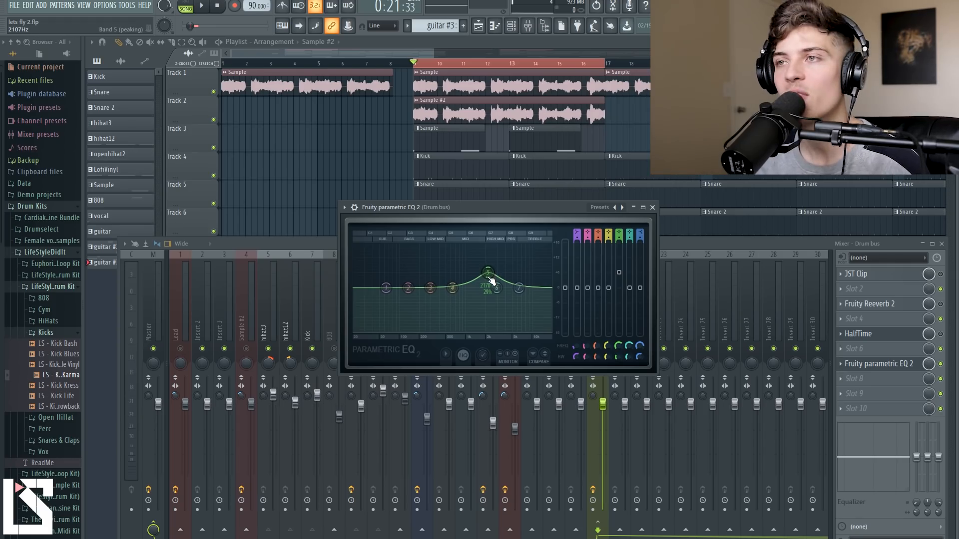
left_click_drag(492, 277, 503, 275)
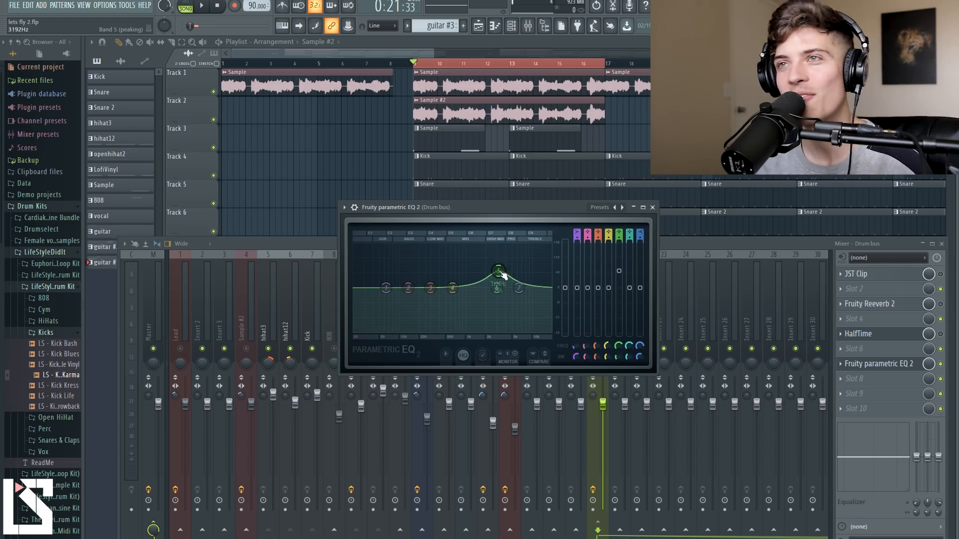
left_click(203, 6)
left_click_drag(499, 270, 517, 280)
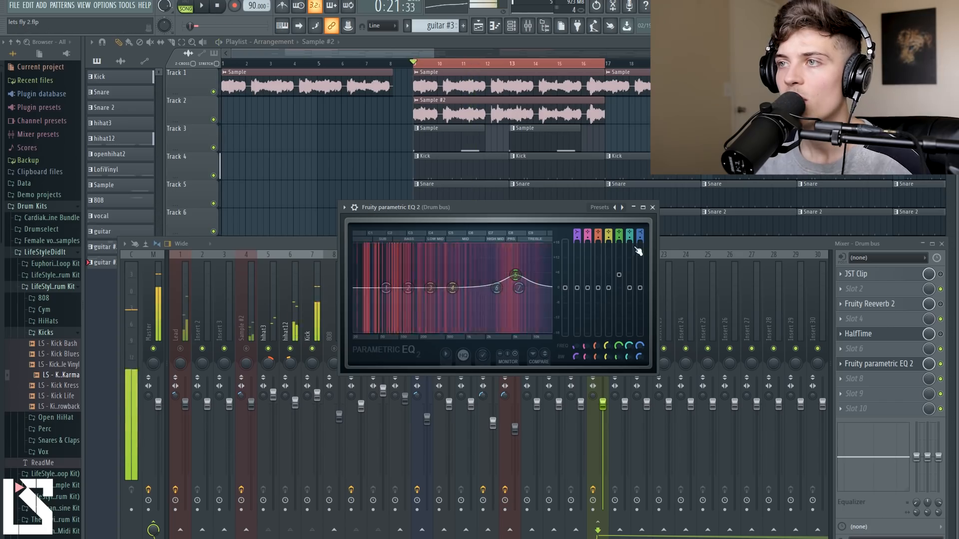
key("space")
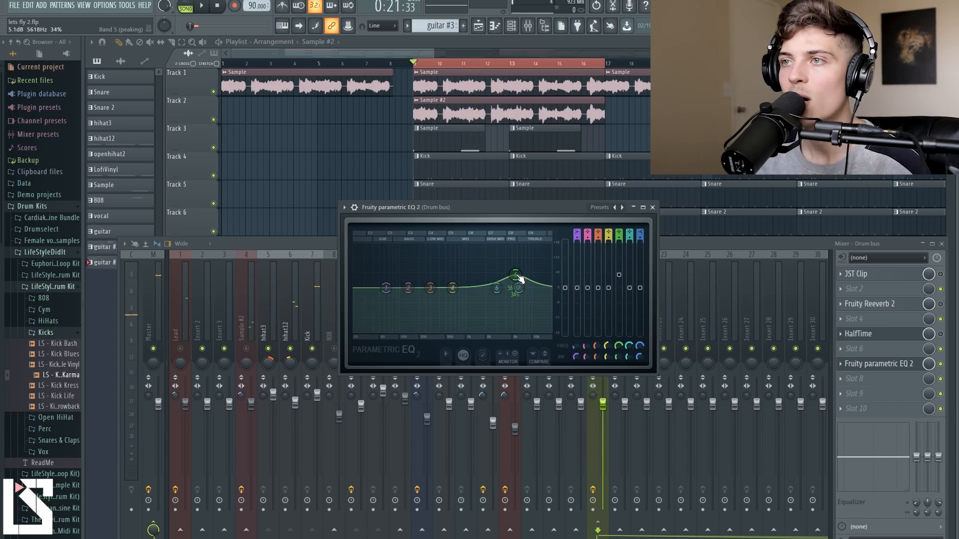
Lower EQ band 5's gain to 2.0 dB, widen its bandwidth to 49%, and audition the loop
left_click_drag(619, 279, 618, 284)
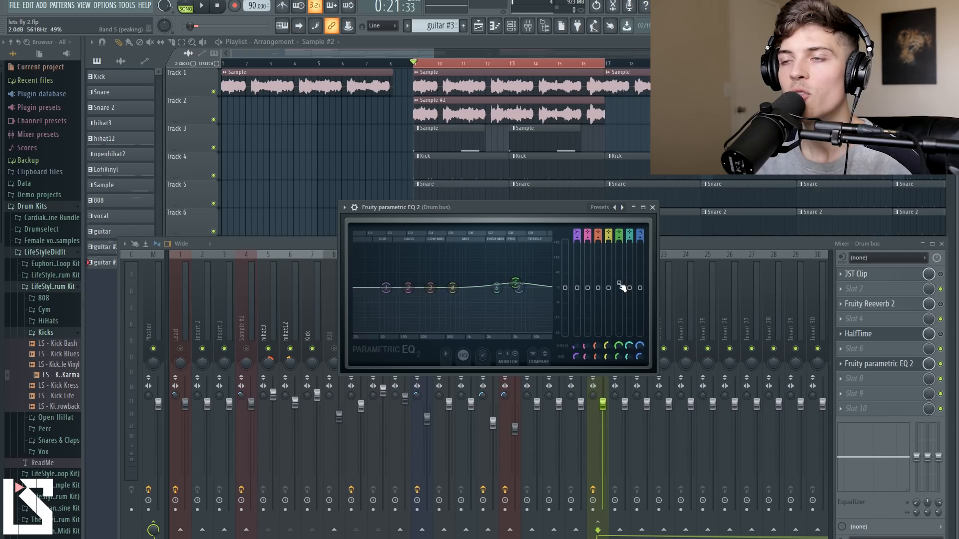
left_click_drag(620, 283, 620, 283)
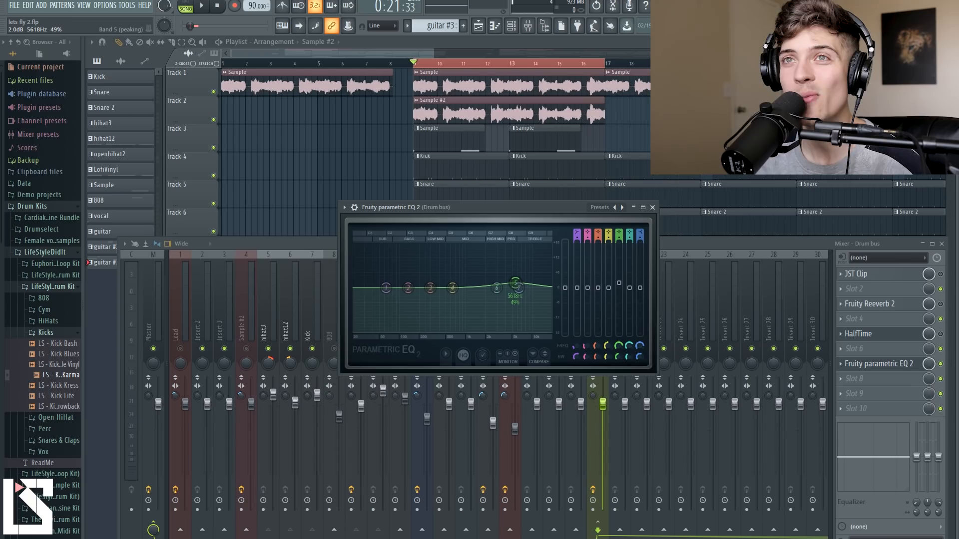
left_click_drag(619, 283, 619, 283)
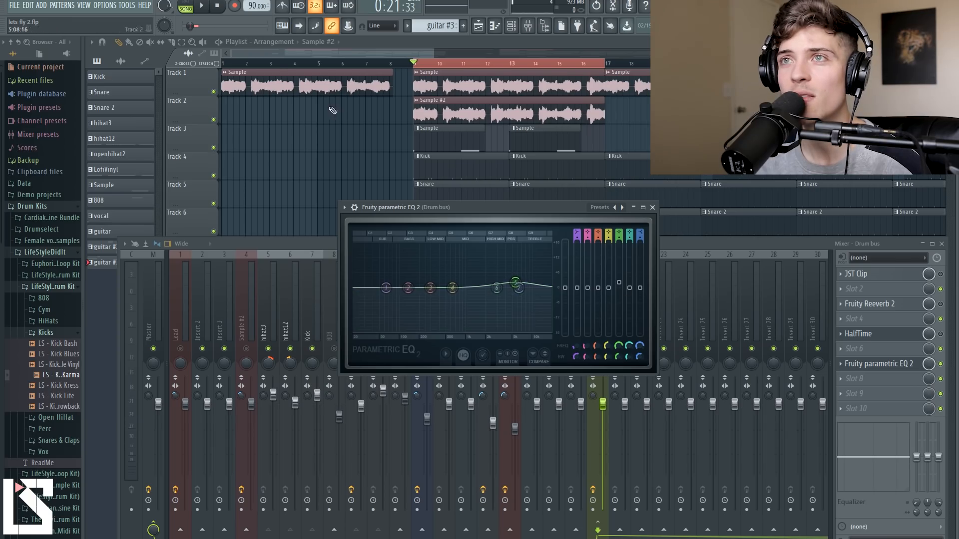
left_click(202, 6)
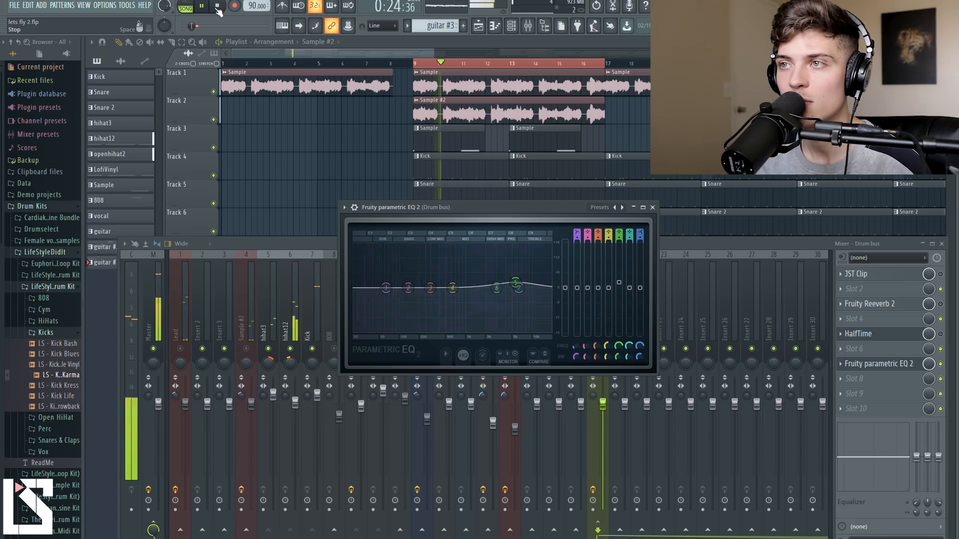
left_click(218, 7)
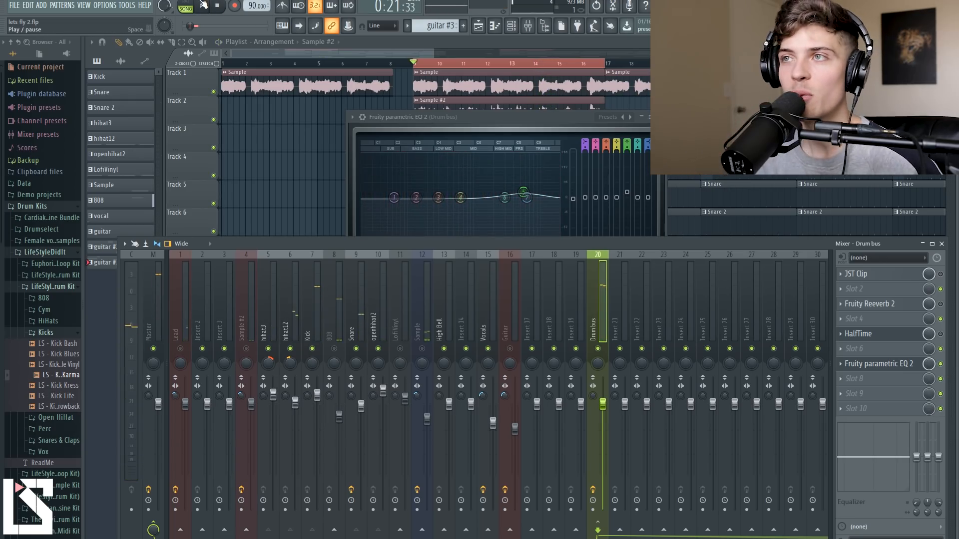
Close and bypass the drum bus EQ, and copy the drum clips on tracks 4 to 10 from bar 9 to bar 1
left_click(879, 364)
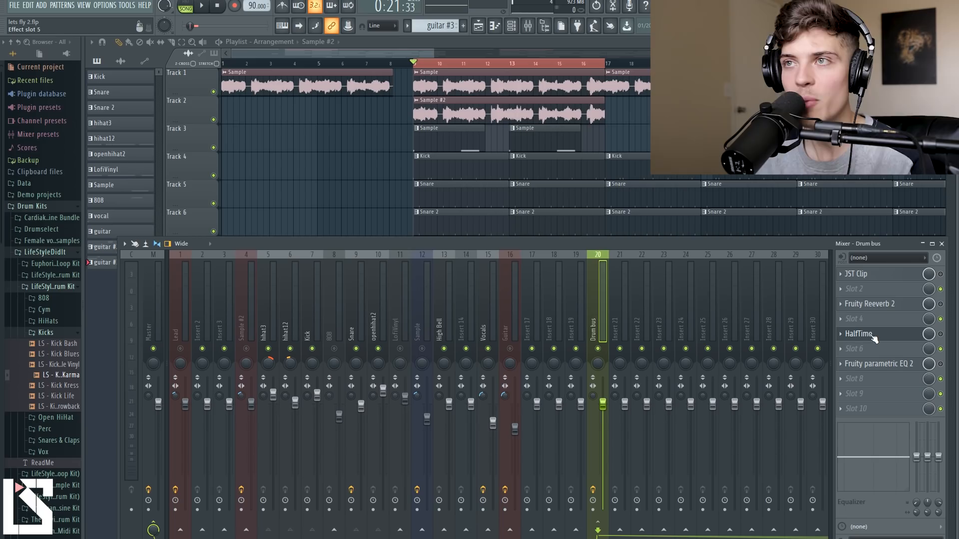
key("F9")
mouse_move(406, 152)
left_mouse_down()
mouse_move(445, 278)
mouse_move(447, 324)
mouse_move(181, 317)
left_mouse_up()
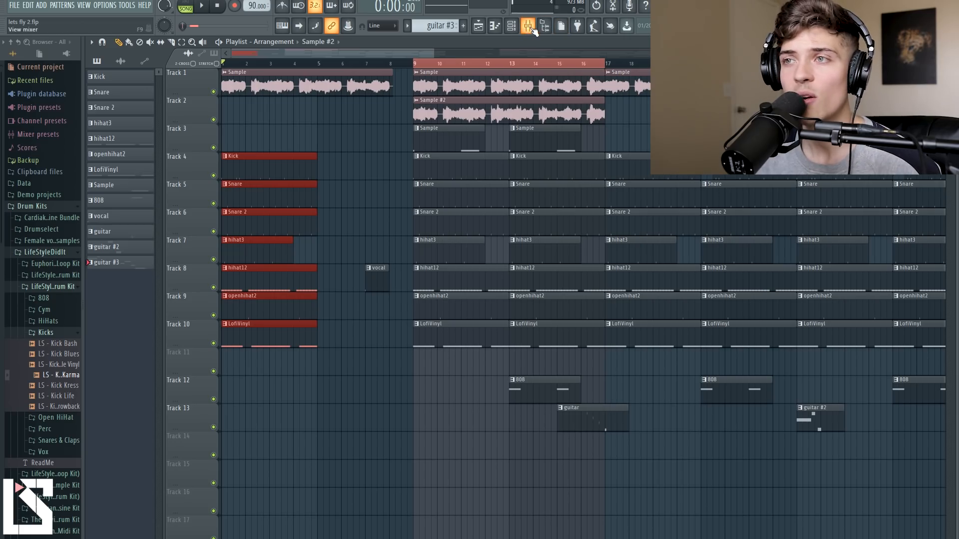
Enable and open HalfTime on the drum bus and audition the copied drums from the song start
left_click(533, 29)
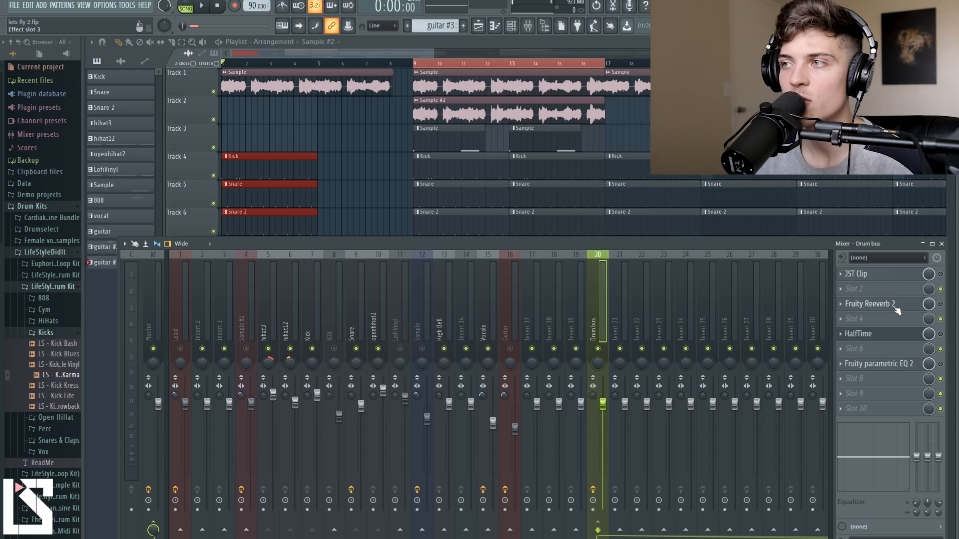
left_click(895, 334)
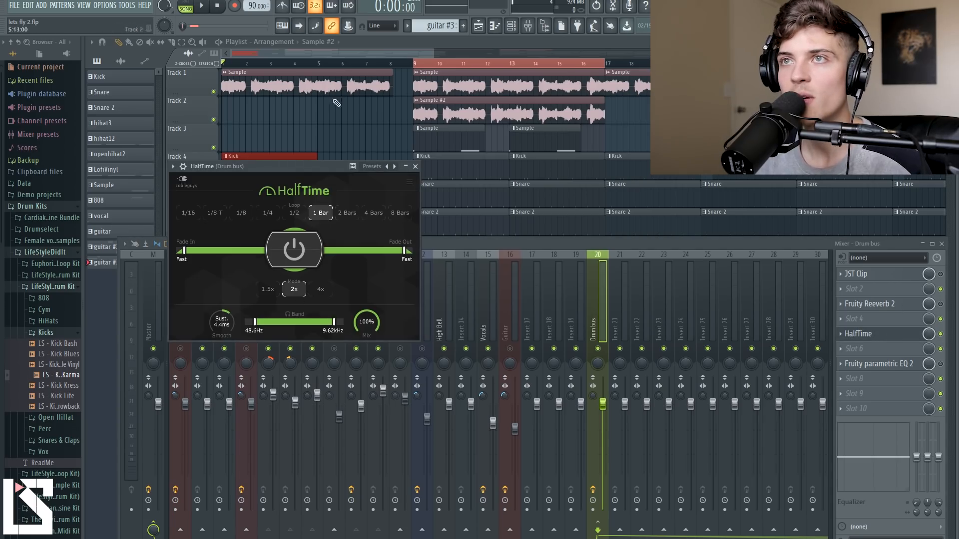
left_click(202, 9)
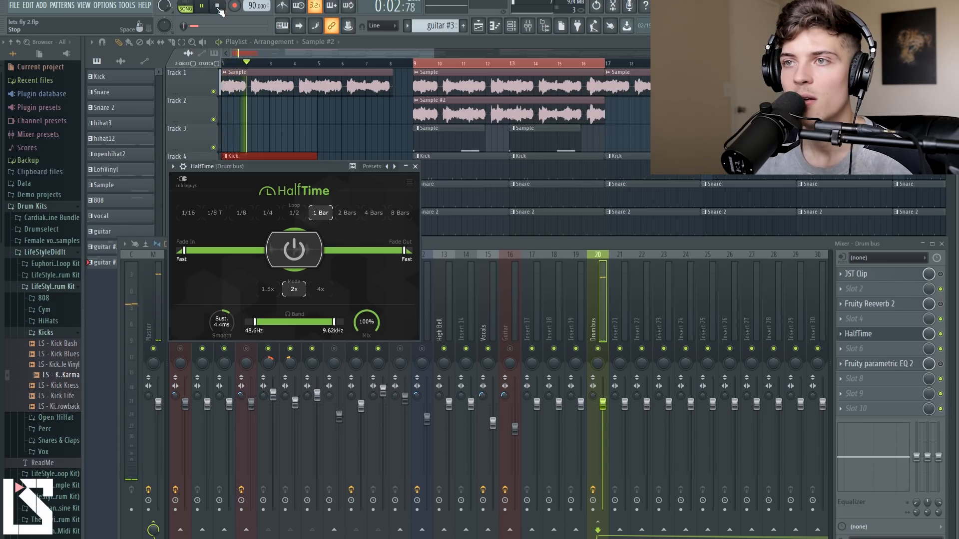
left_click(218, 9)
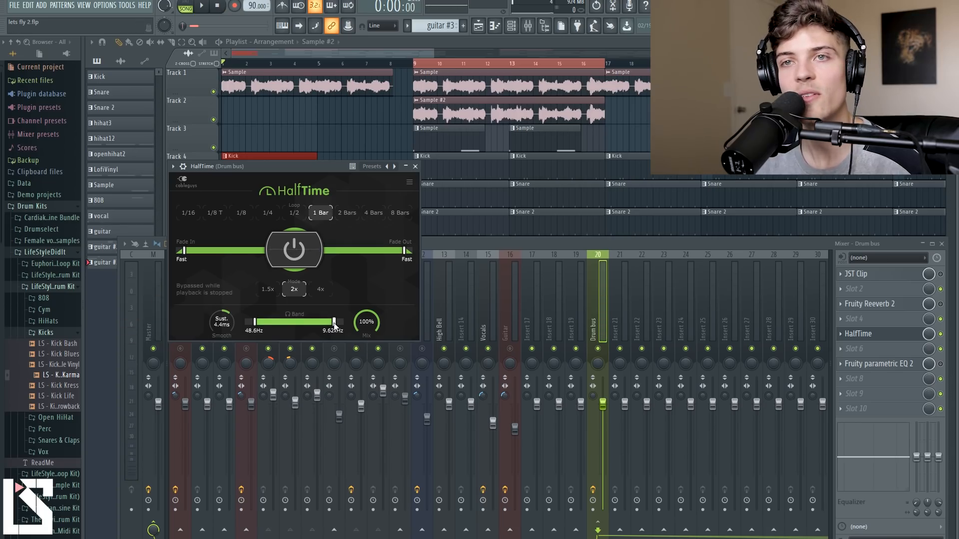
Try turning off both the high and low band limits in HalfTime, and briefly play the drums
left_click_drag(334, 324, 350, 324)
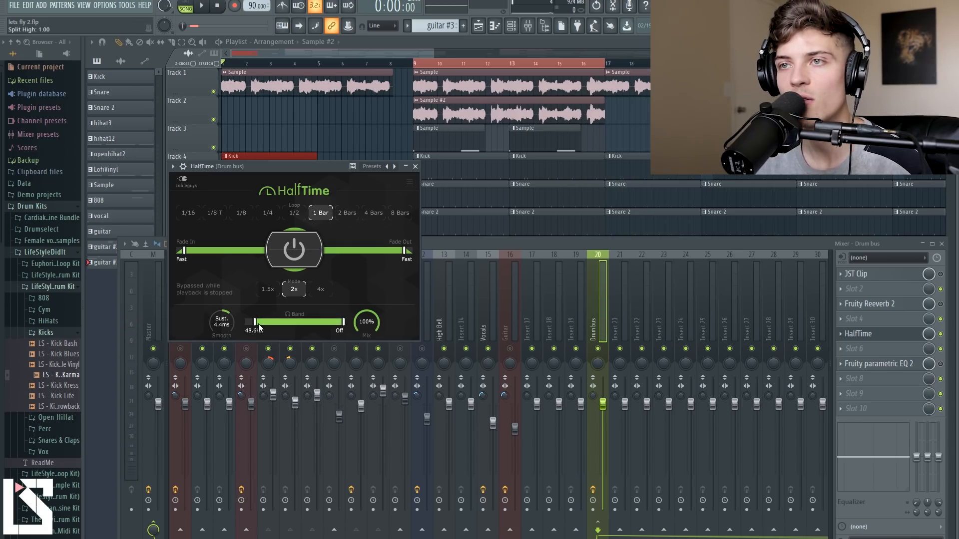
left_click(201, 6)
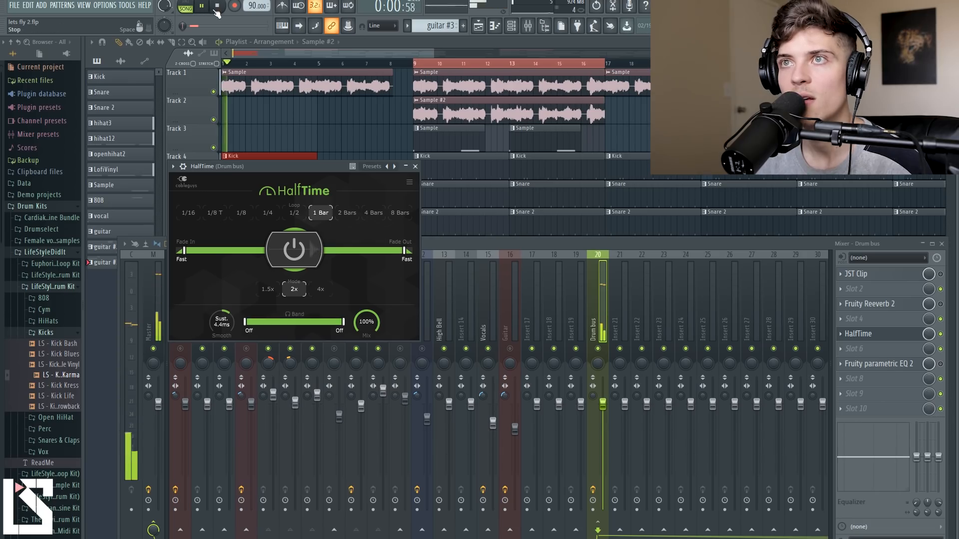
left_click(218, 7)
Limit HalfTime's band to 55.5 Hz at the low end and 9.95 kHz at the high end, auditioning the drums
left_click_drag(245, 322, 250, 322)
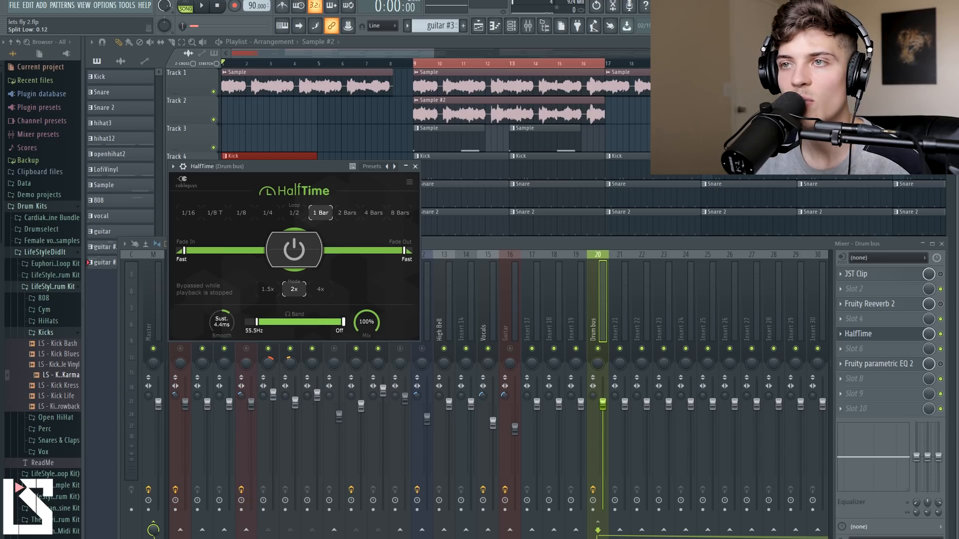
left_click_drag(329, 322, 327, 322)
left_click(201, 6)
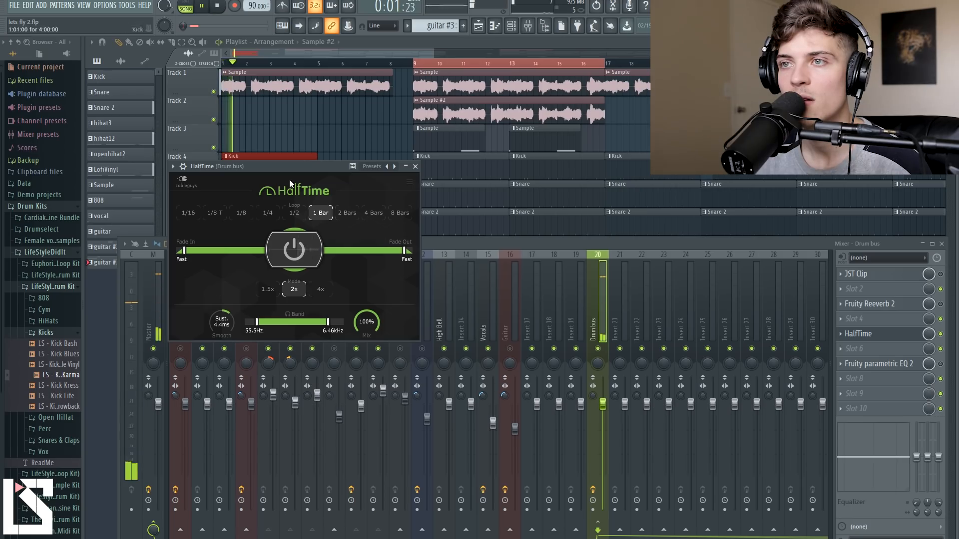
left_click_drag(327, 322, 335, 322)
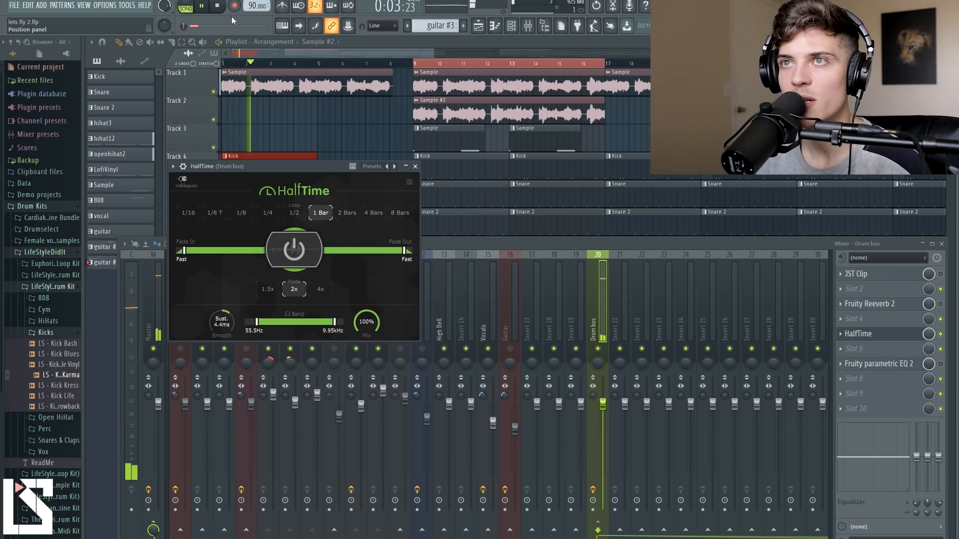
left_click(217, 6)
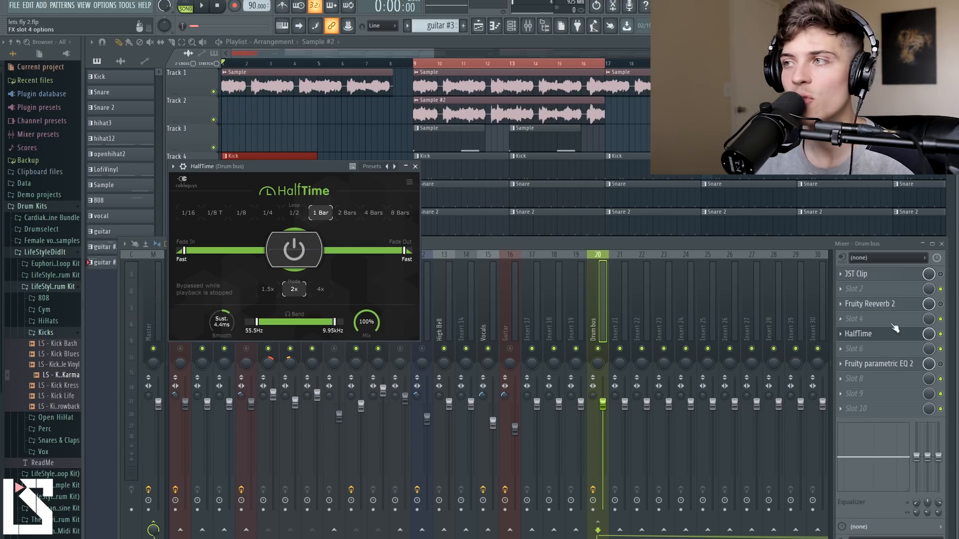
Create an automation clip for HalfTime's mix level, move it to bar 1 on track 15, and place a copy at bar 9
right_click(932, 338)
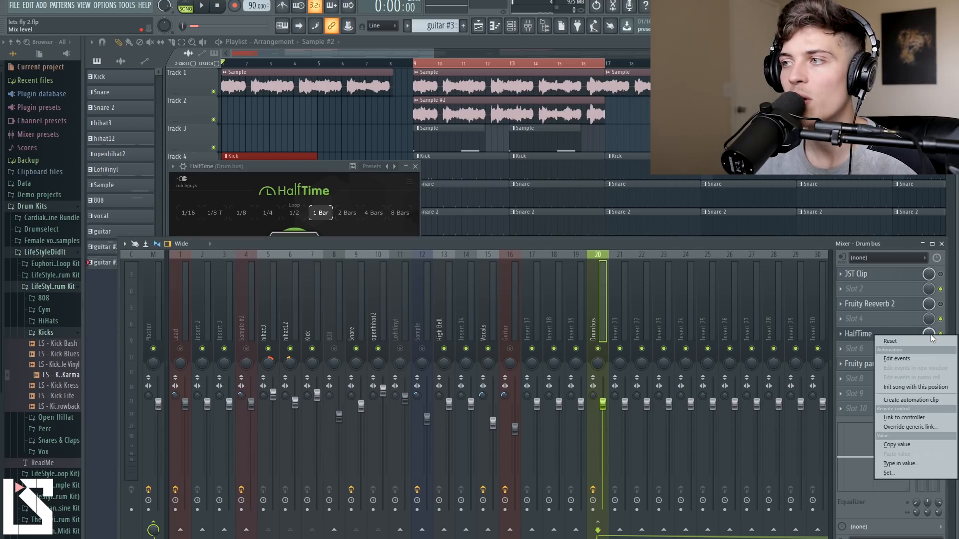
left_click(910, 400)
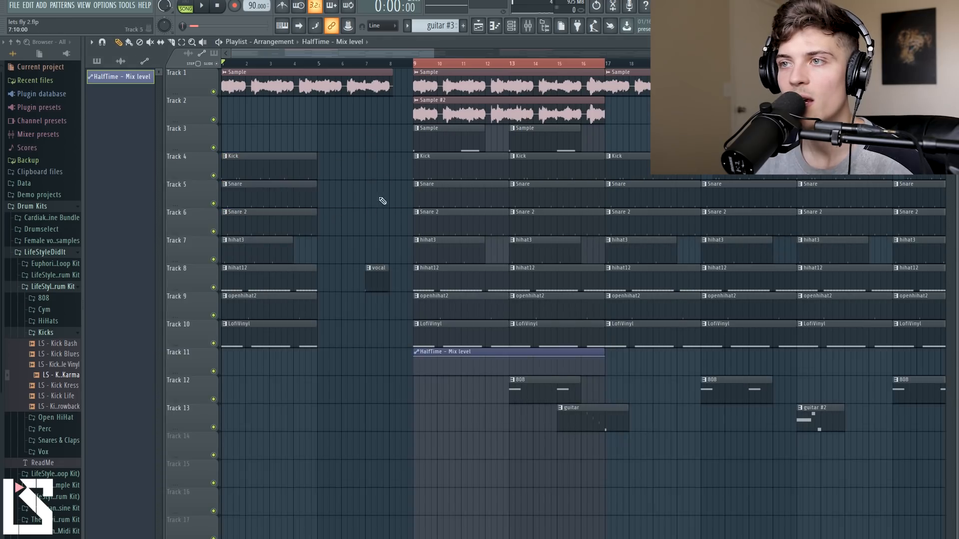
scroll(383, 201, "down", 2)
left_click_drag(421, 299, 227, 411)
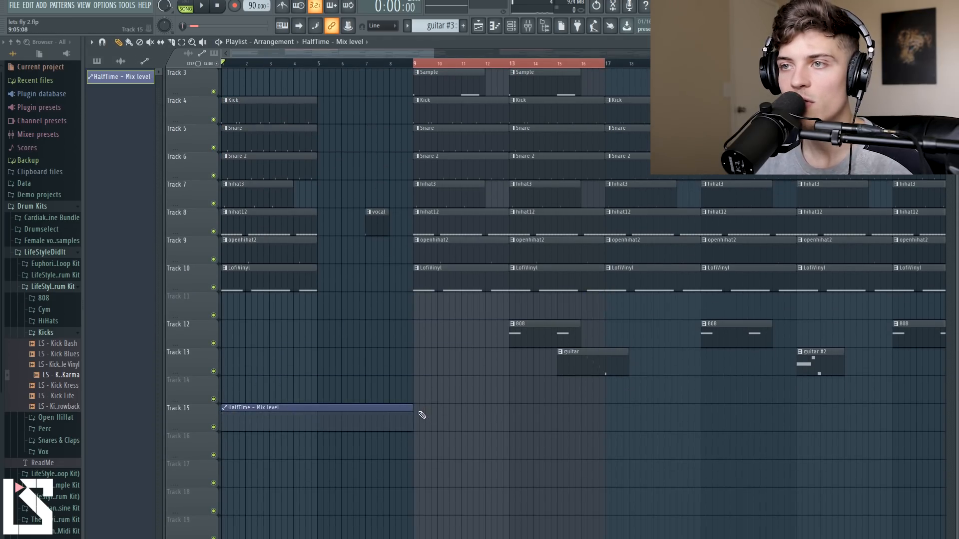
left_click(421, 411)
Make the bar 9 HalfTime automation clip unique, flatten it at the minimum level, and play from just before bar 9
right_click(420, 409)
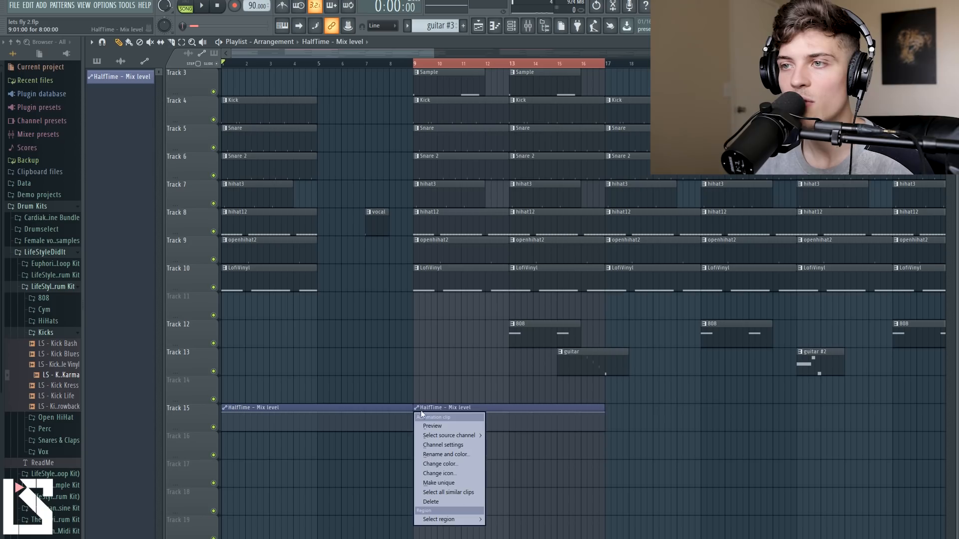
left_click(453, 482)
left_click_drag(417, 415, 419, 491)
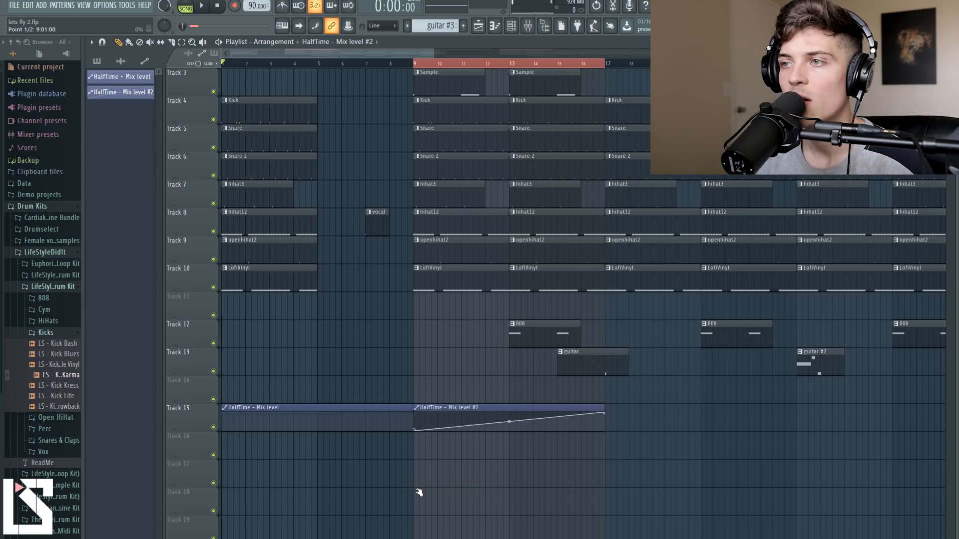
left_click_drag(606, 414, 604, 453)
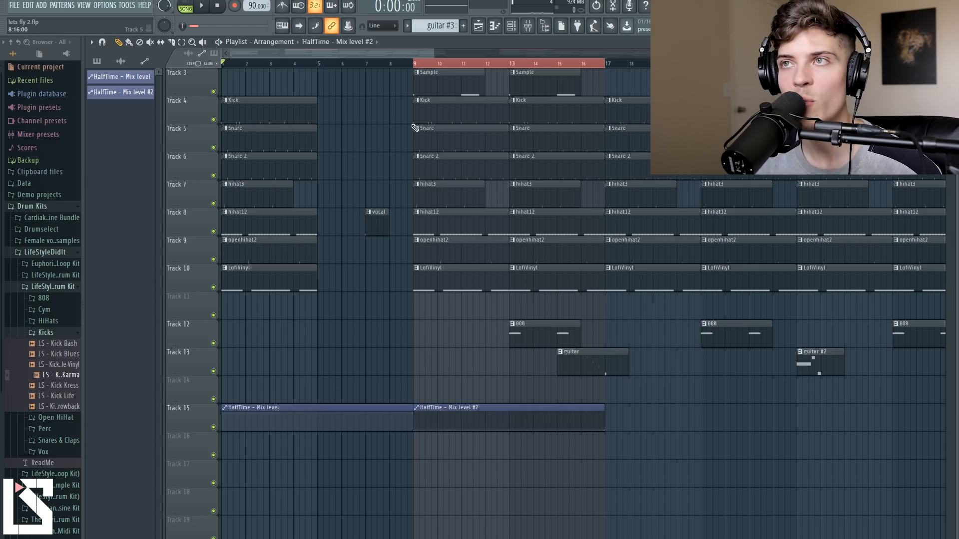
left_click(412, 65)
key("space")
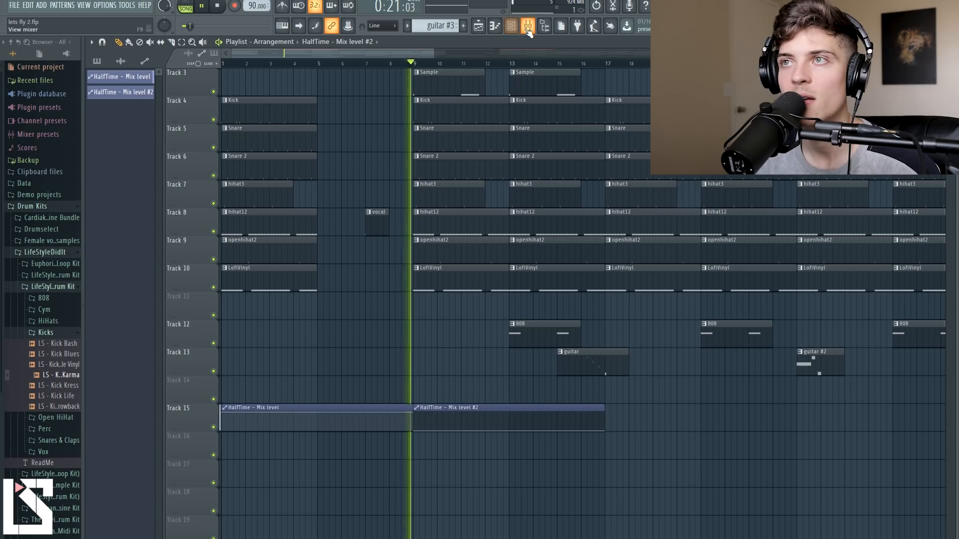
Stop playback and turn the drum bus's Fruity parametric EQ 2 curve into a low-pass that rolls off the highs
key("space")
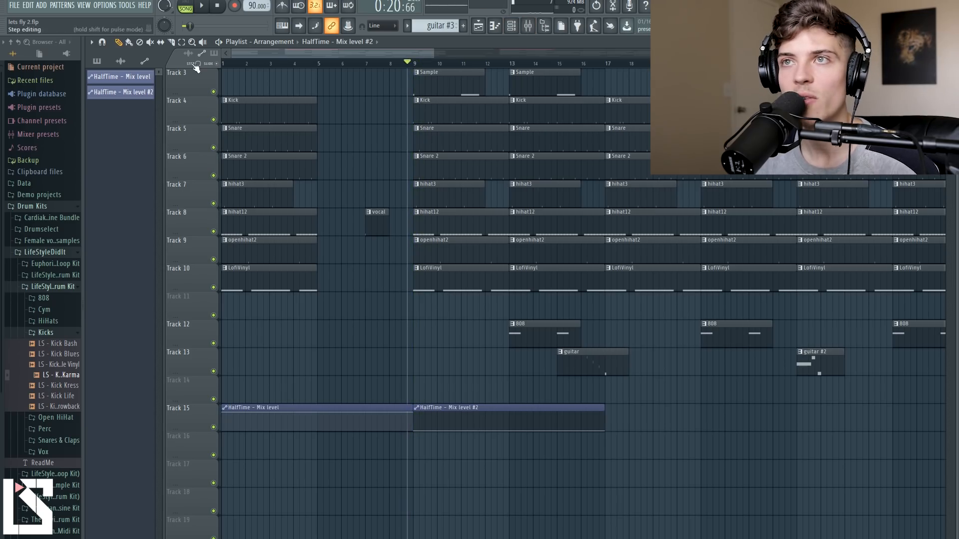
key("space")
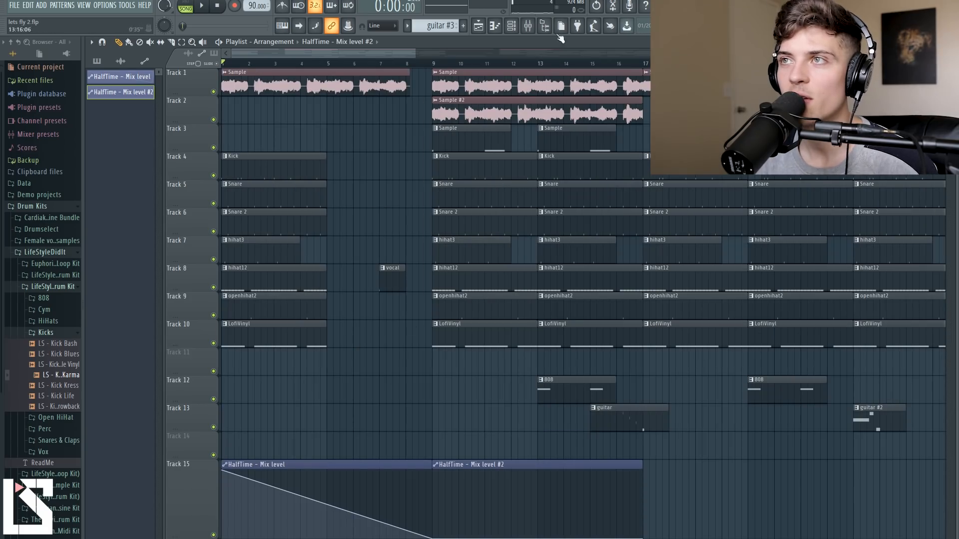
left_click(533, 24)
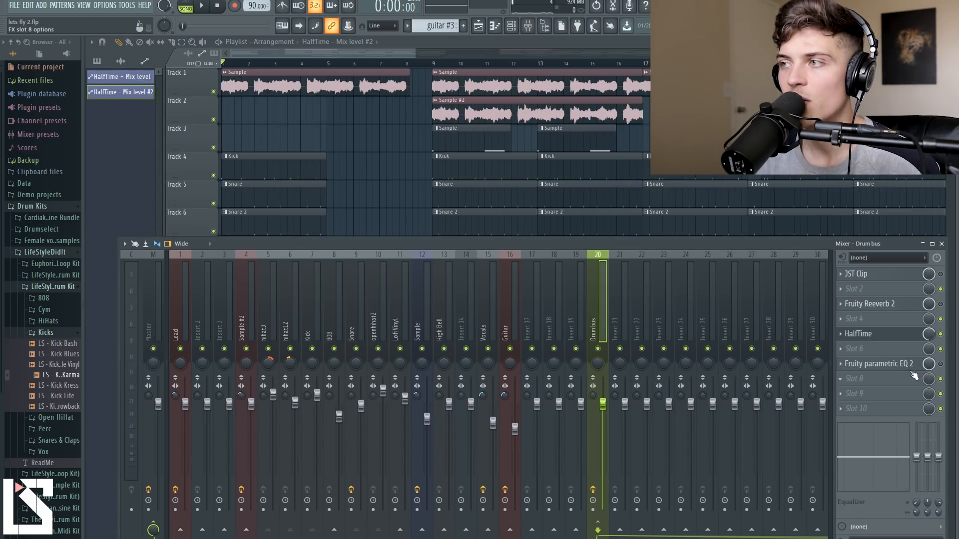
left_click(914, 364)
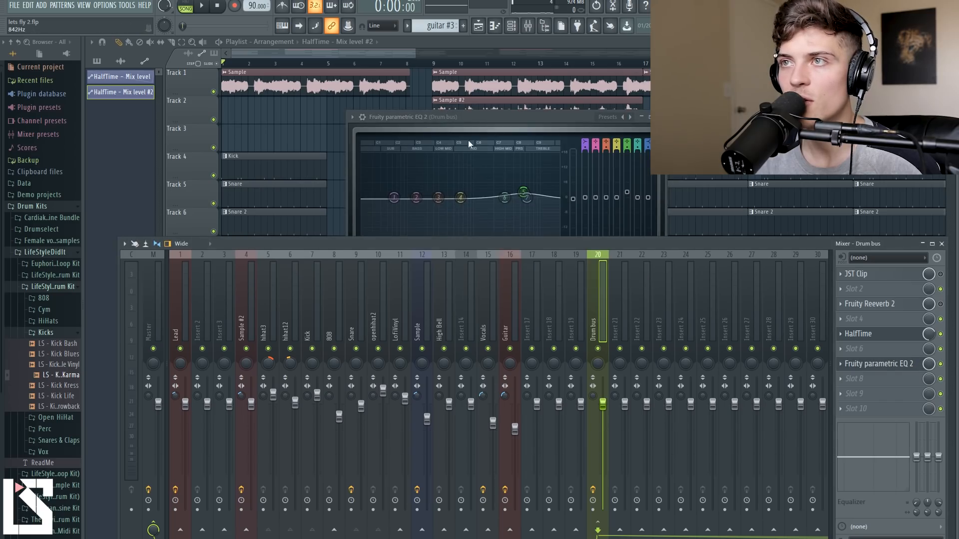
left_click_drag(526, 188, 467, 241)
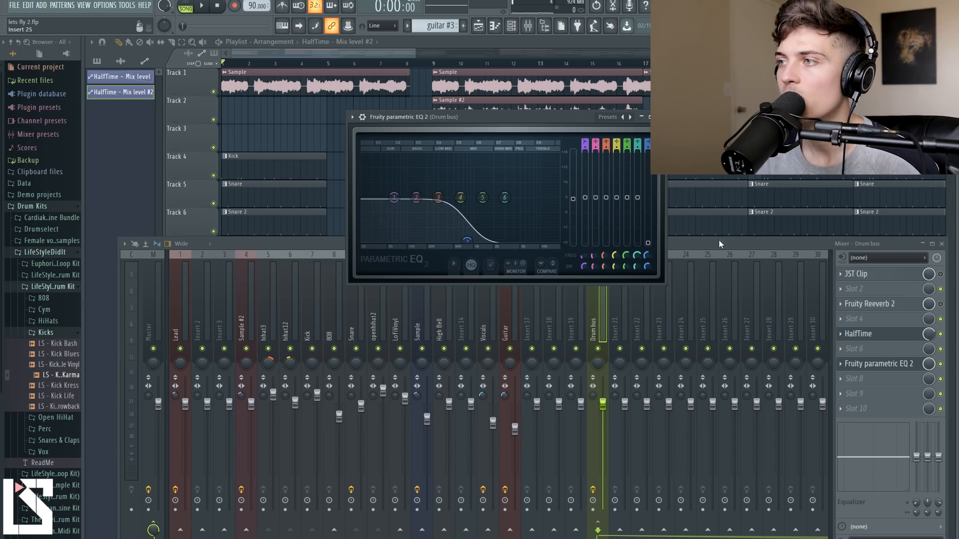
Create an automation clip for the drum bus EQ's mute switch, place it at bar 1 on track 16, and trim it to end at bar 9
right_click(942, 365)
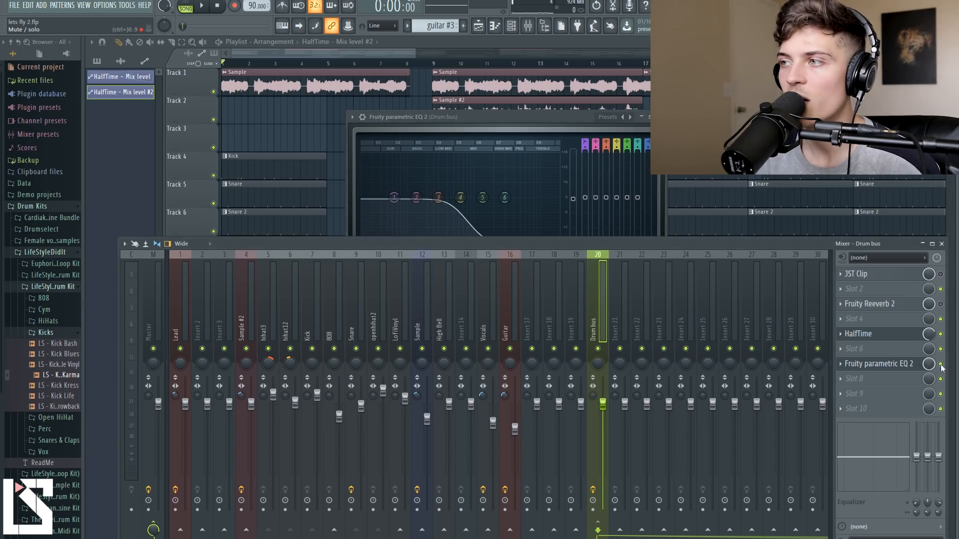
left_click(909, 440)
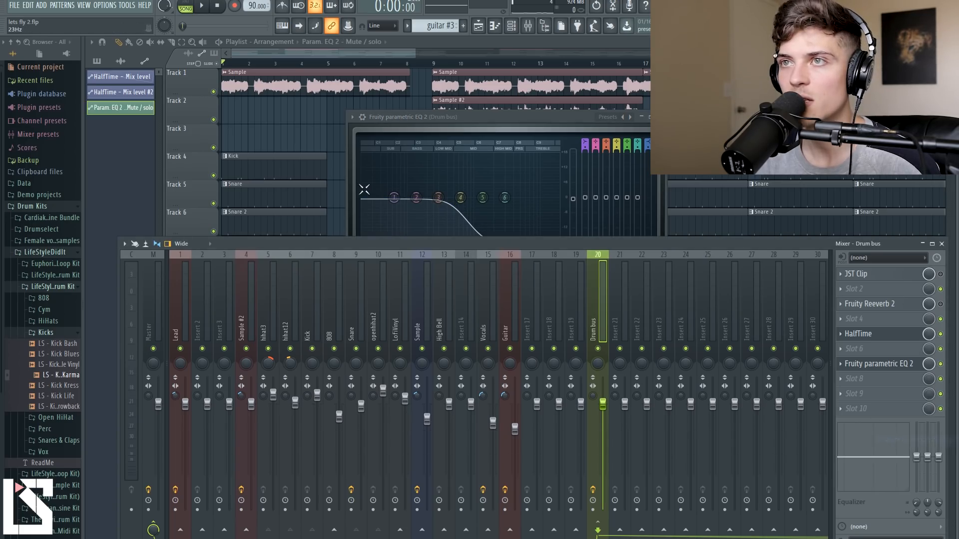
scroll(306, 199, "down", 3)
left_click_drag(302, 269, 235, 484)
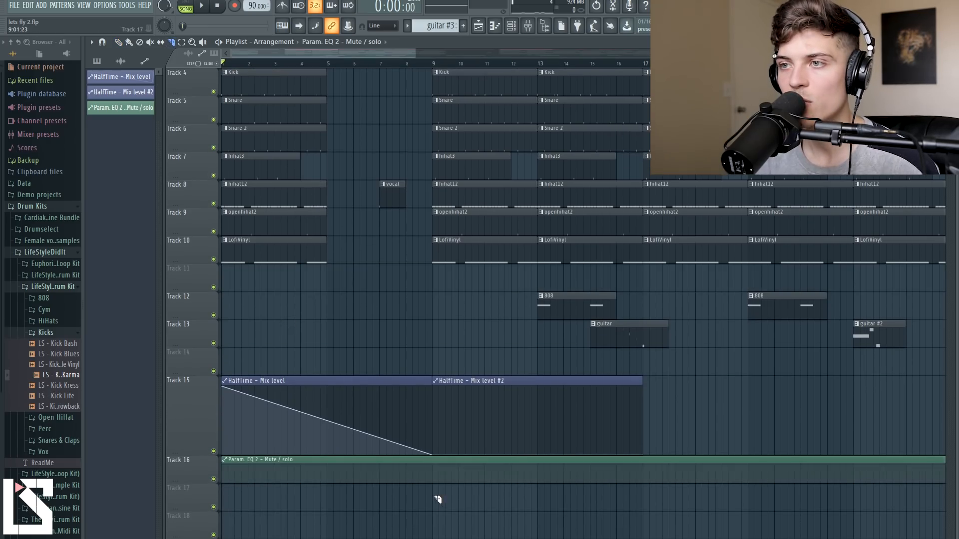
left_click_drag(437, 462, 439, 461)
key("p")
right_click(441, 462)
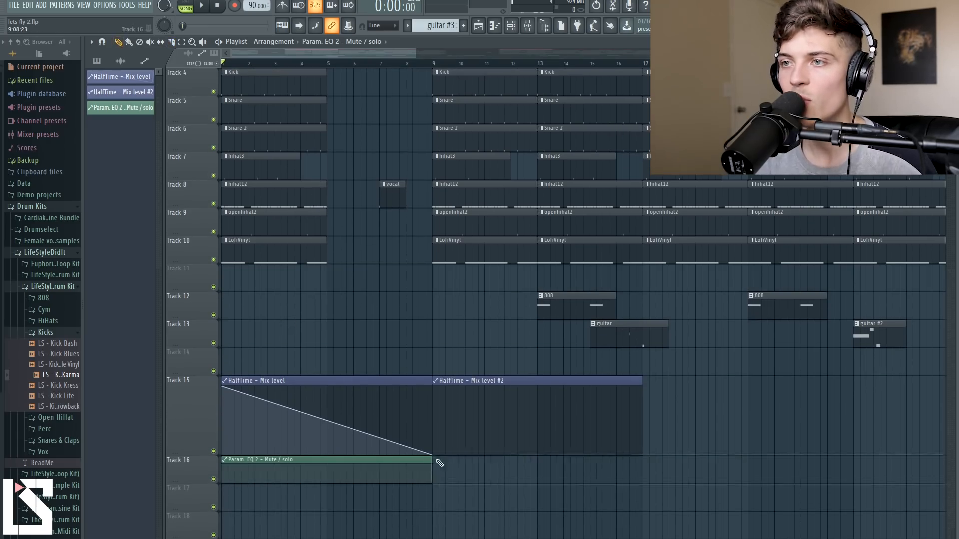
Place a copy of the EQ mute automation clip at bar 9, make it unique, and lower its level to the minimum
left_click(435, 460)
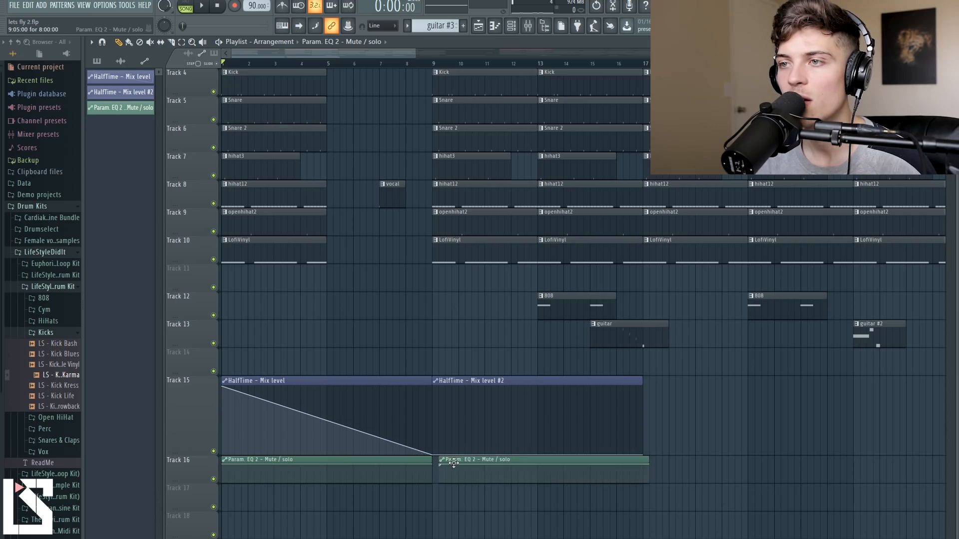
left_click(435, 460)
left_click(450, 527)
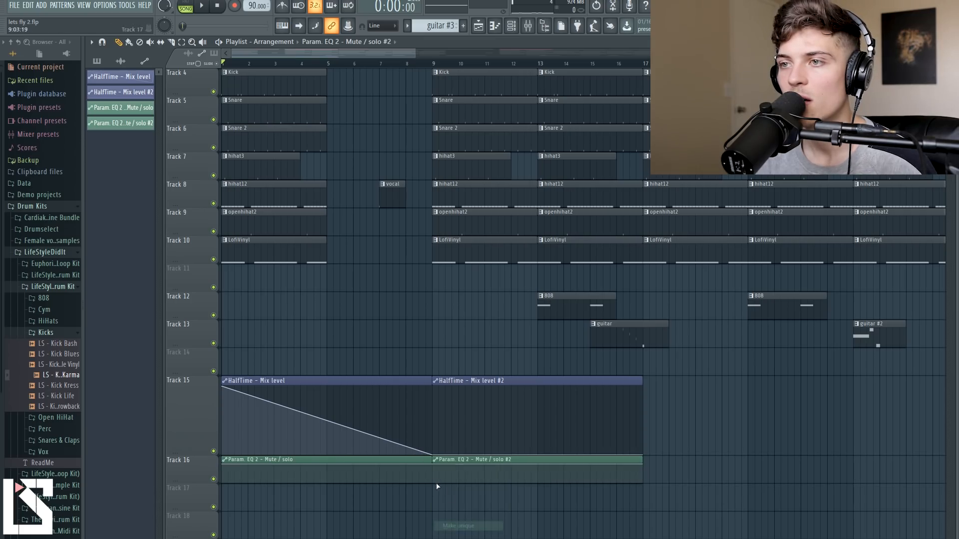
left_click_drag(435, 472, 435, 528)
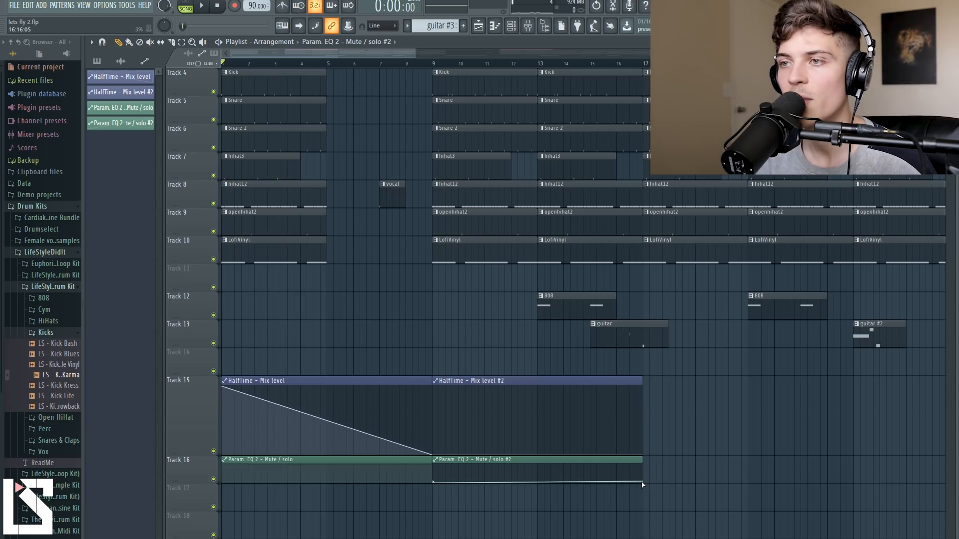
Play the song from the start to hear the automated HalfTime and EQ on the drum bus
left_click(534, 31)
key("space")
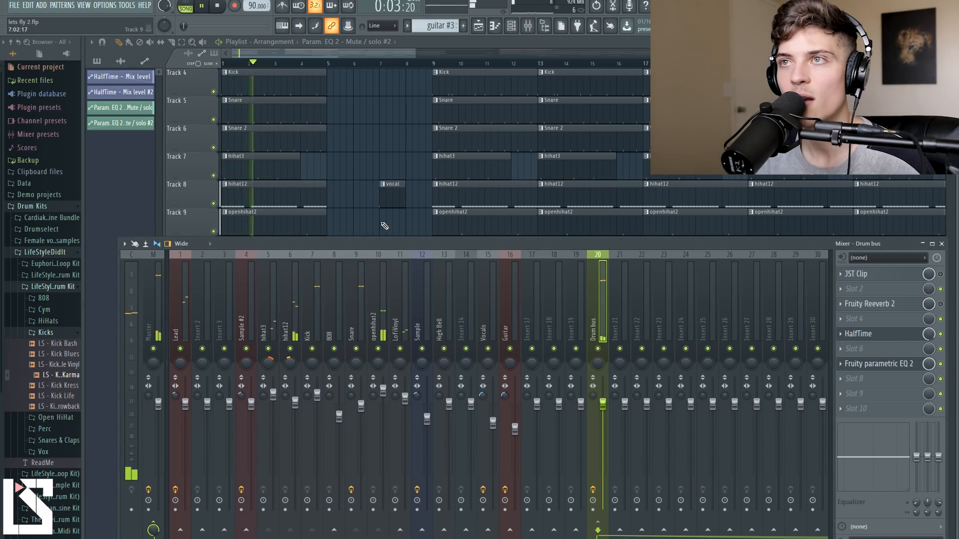
key("F9")
key("space")
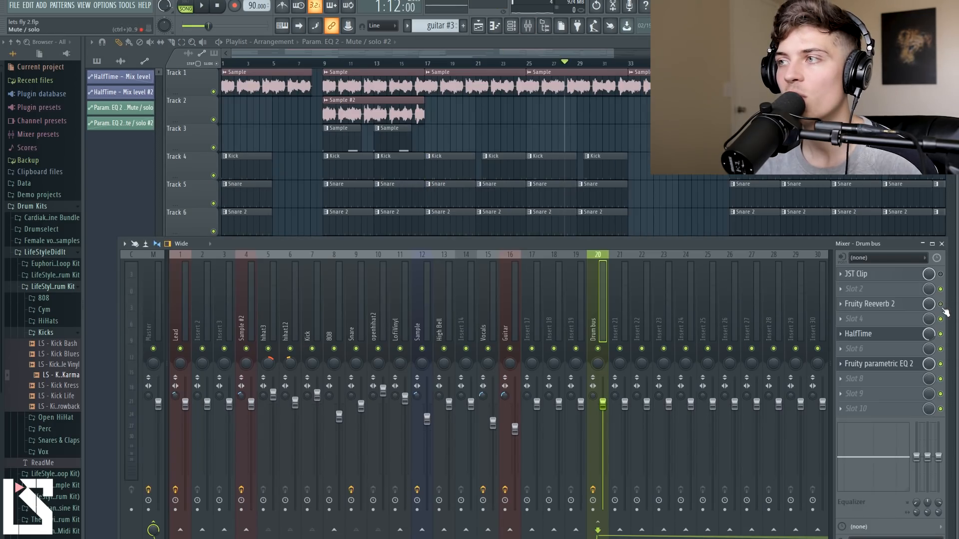
Open Fruity Reeverb 2 on the drum bus and create an automation clip for its wet level
left_click(909, 307)
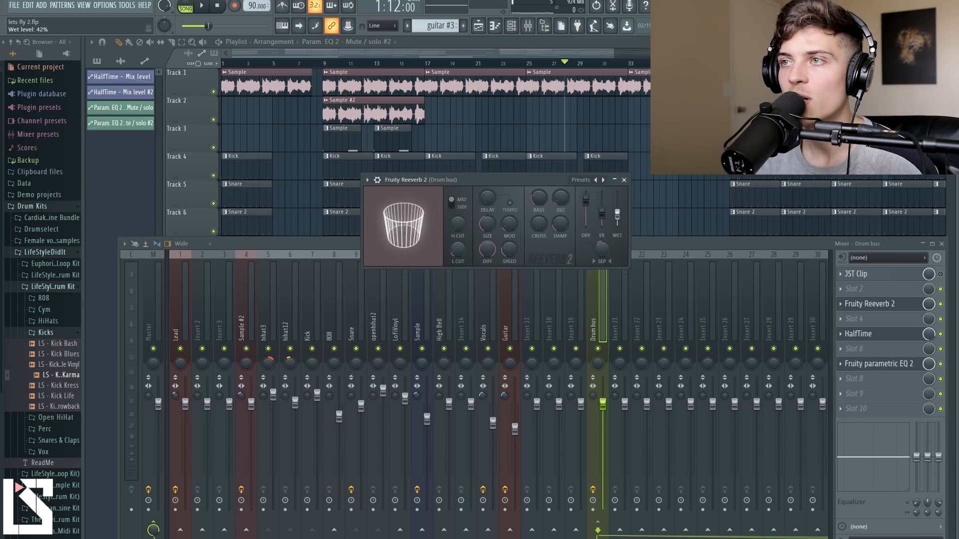
right_click(618, 212)
left_click(654, 276)
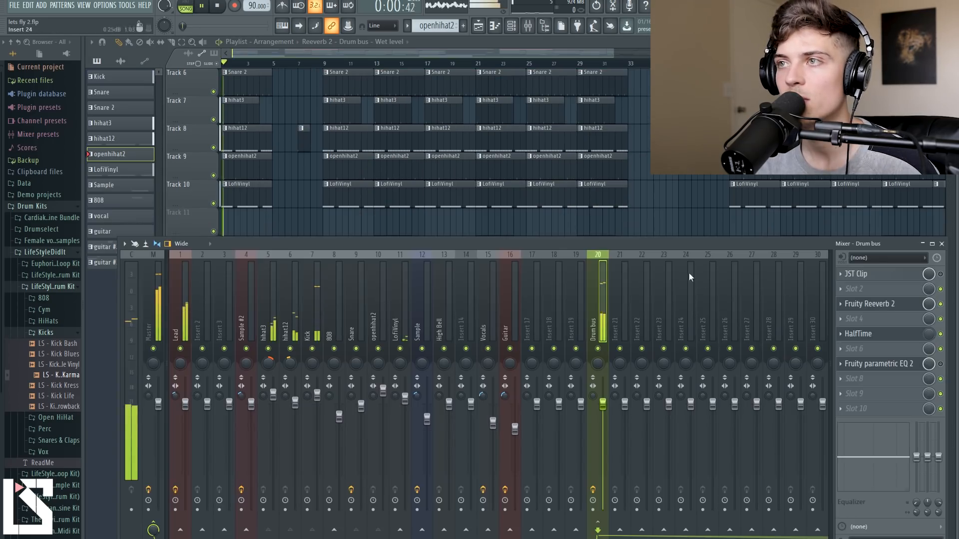
Show the reverb wet level automation in the playlist and audition the song from around bar 6 and just before bar 9
right_click(688, 206)
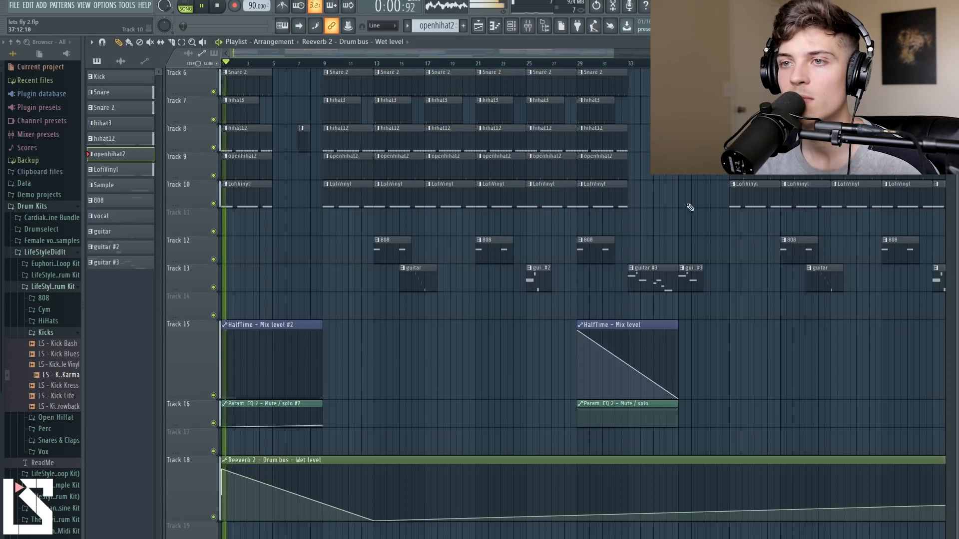
left_click(284, 63)
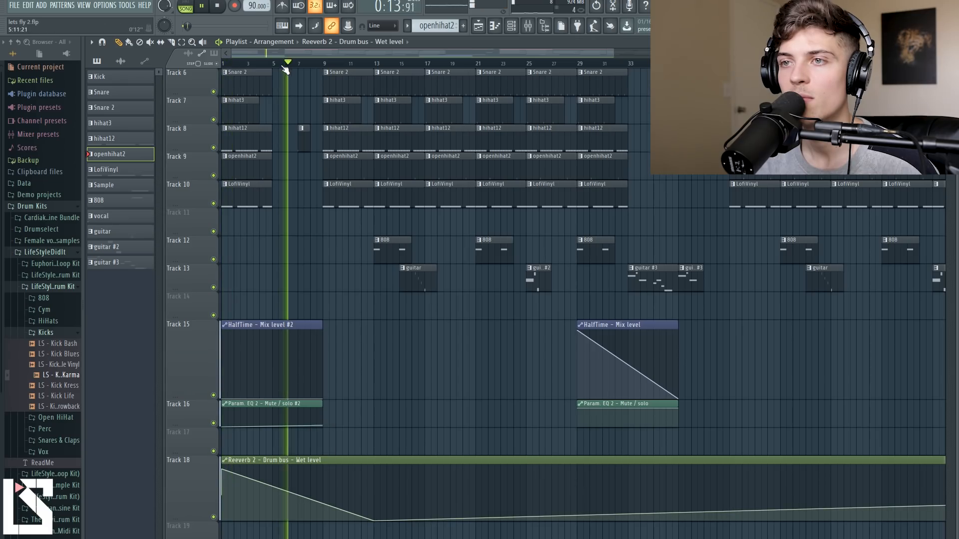
left_click(317, 64)
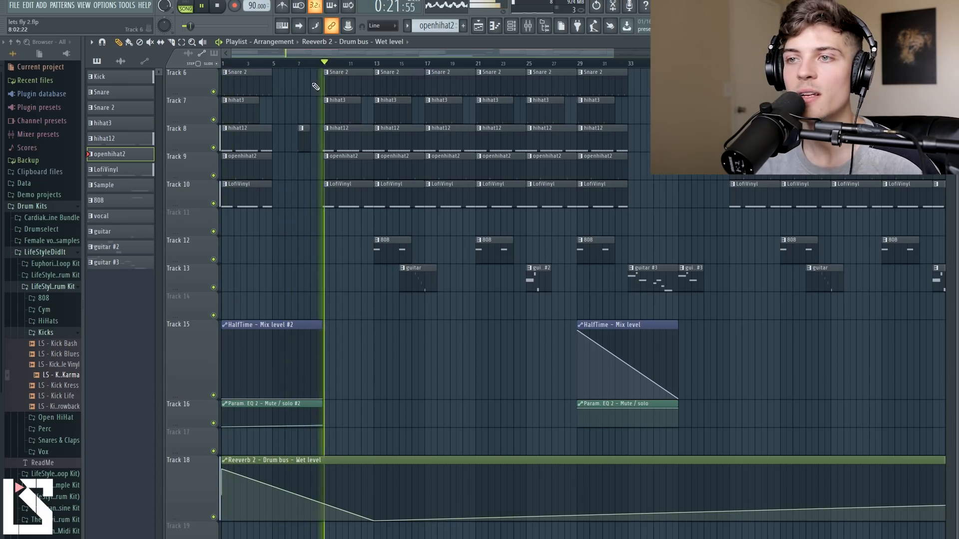
key("space")
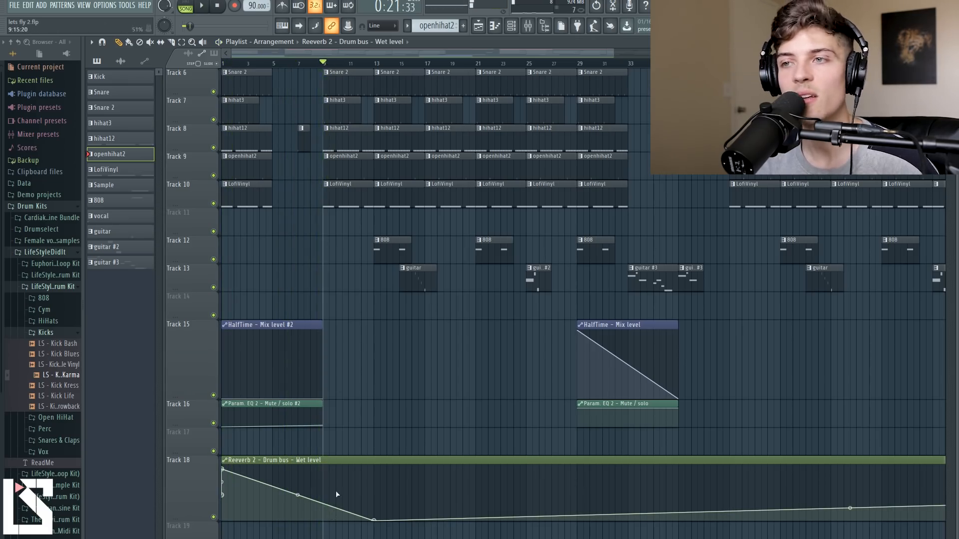
Add alternating high and low points to the reverb wet level automation on track 18 between bars 12 and 15
right_click(365, 471)
right_click(383, 488)
right_click(388, 480)
right_click(394, 503)
right_click(401, 477)
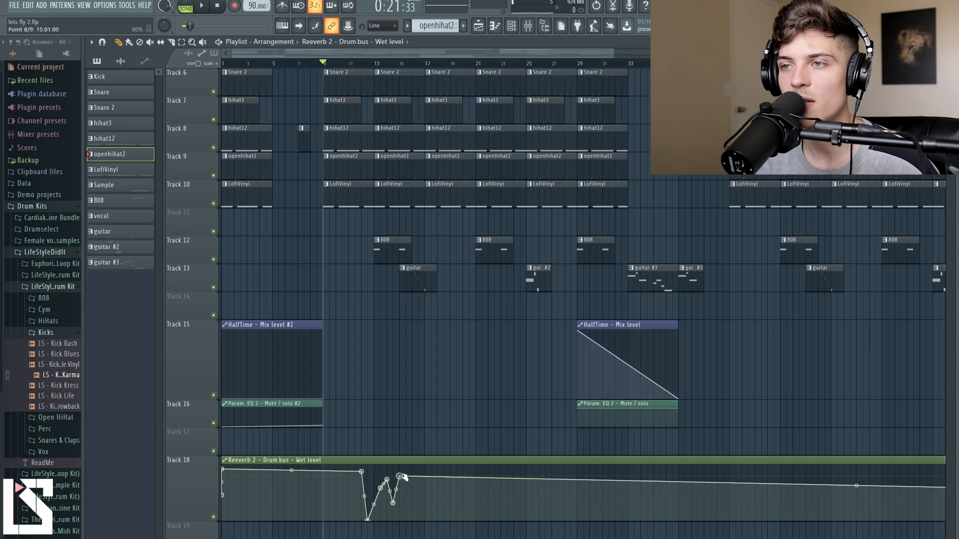
right_click(405, 509)
Play the section with the zigzag reverb automation while checking the drum bus in the mixer
key("space")
left_click(528, 25)
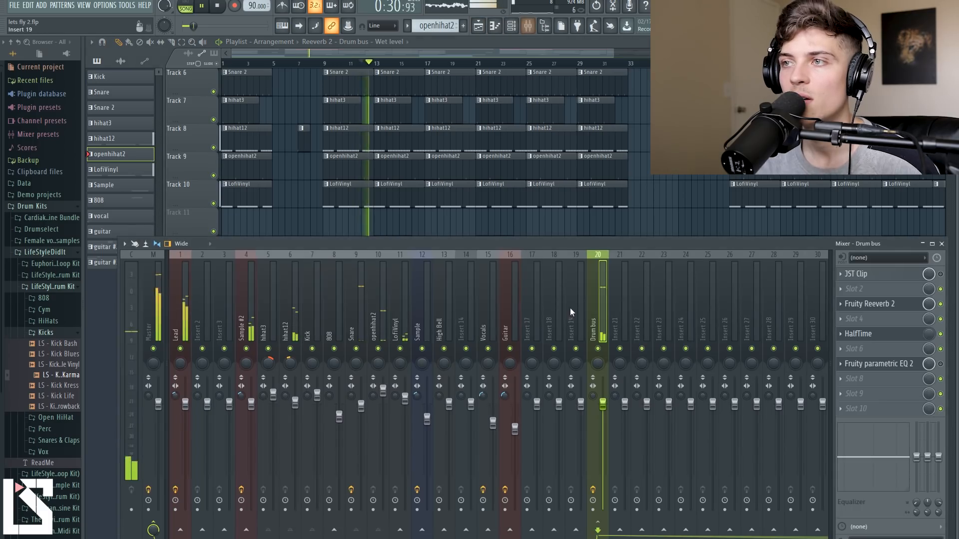
key("F9")
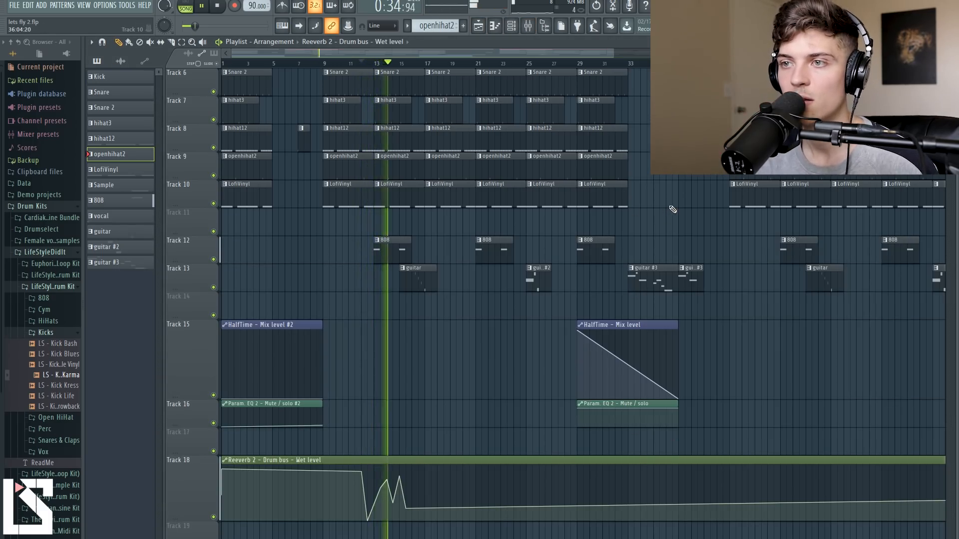
key("space")
left_click(528, 25)
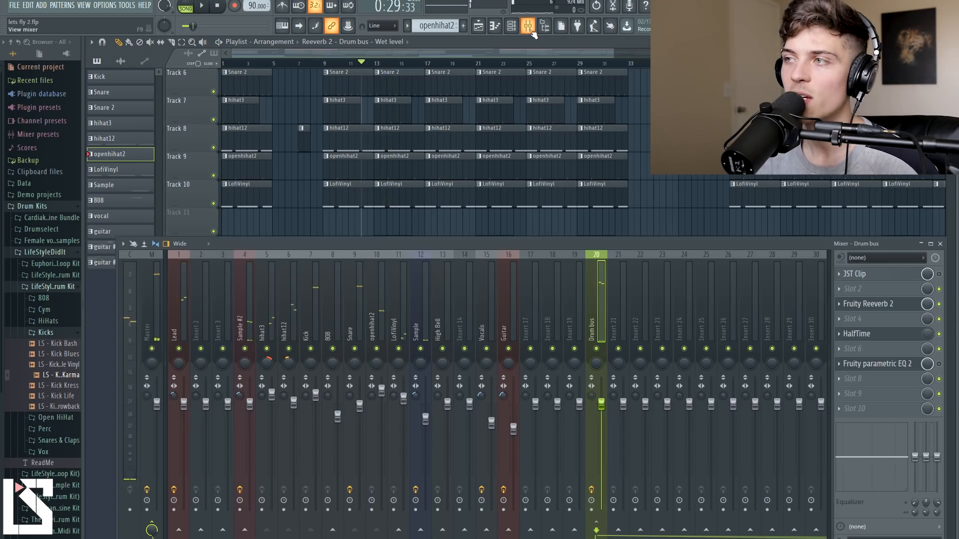